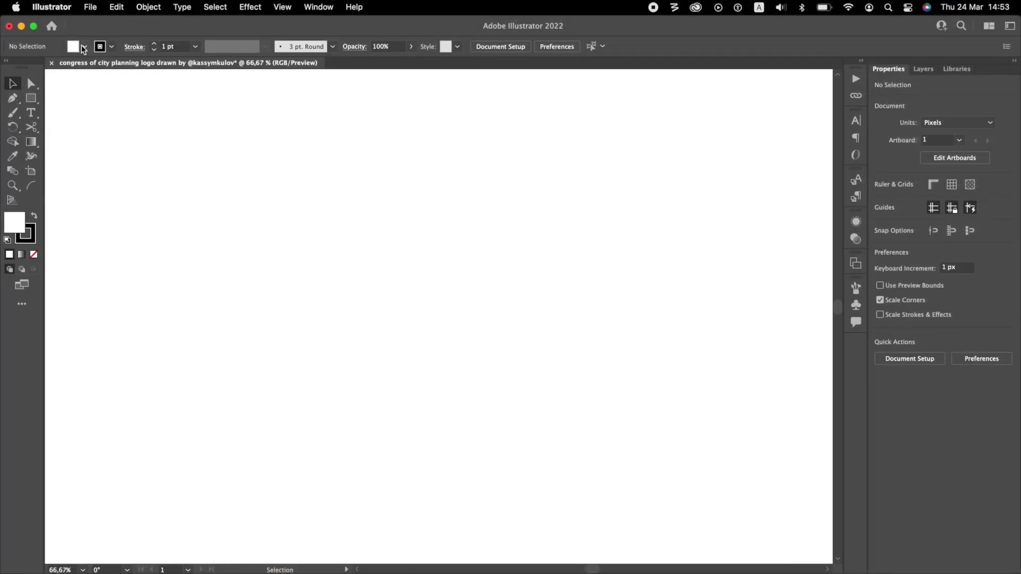
Set the default fill to none and align the 1 pt black stroke to the centre of the path
left_click(84, 47)
left_click(135, 47)
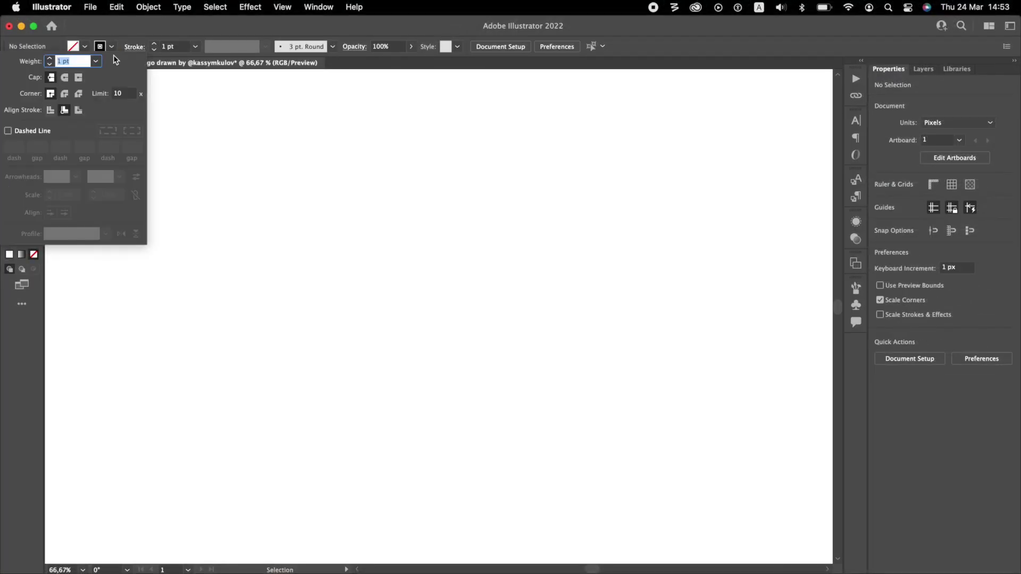
left_click(51, 112)
left_click(222, 141)
Draw a circle about 360 px in diameter with the Ellipse tool and deselect it
right_click(32, 100)
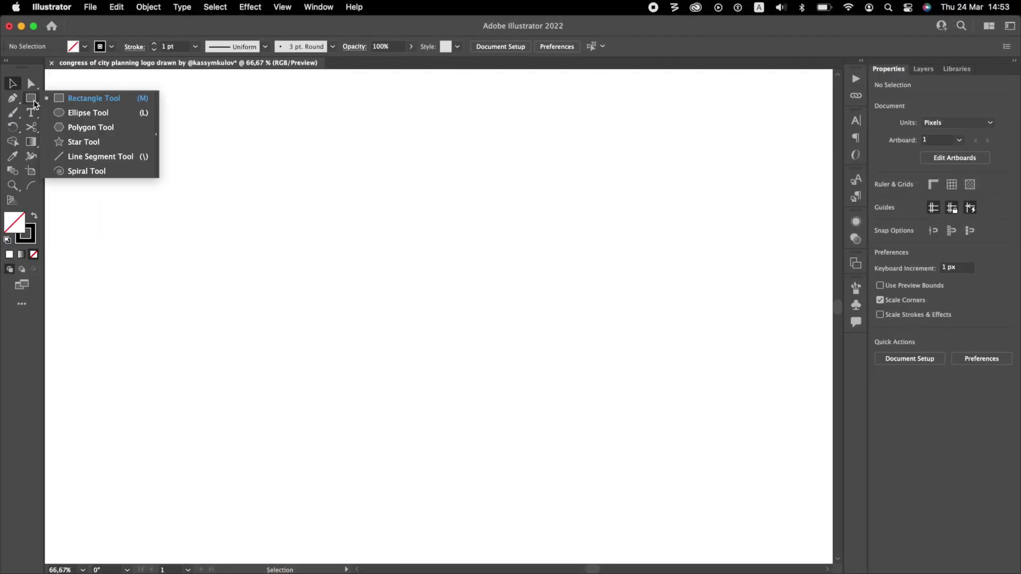
left_click(61, 114)
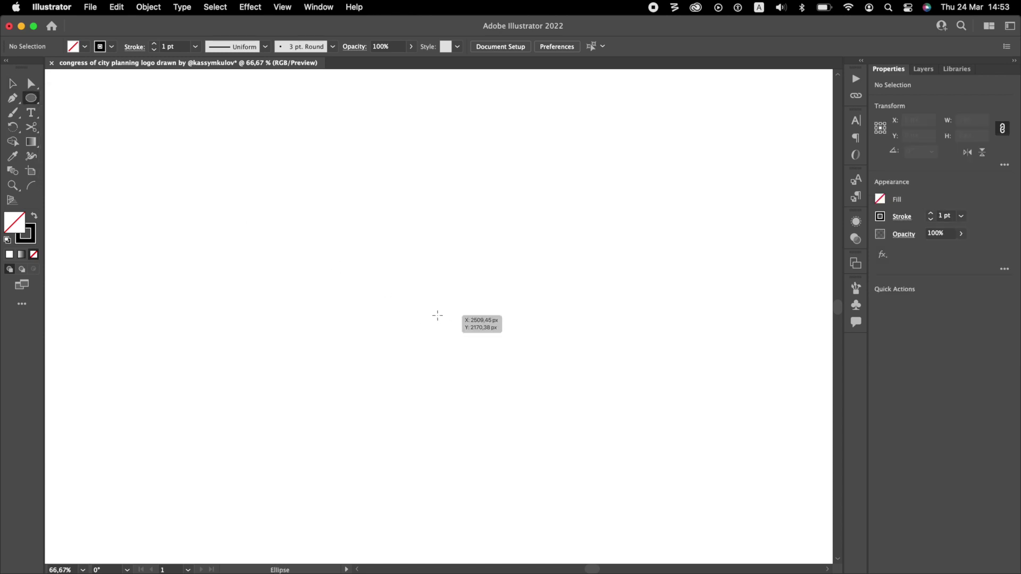
left_click_drag(426, 313, 558, 372)
key("v")
left_click(248, 190)
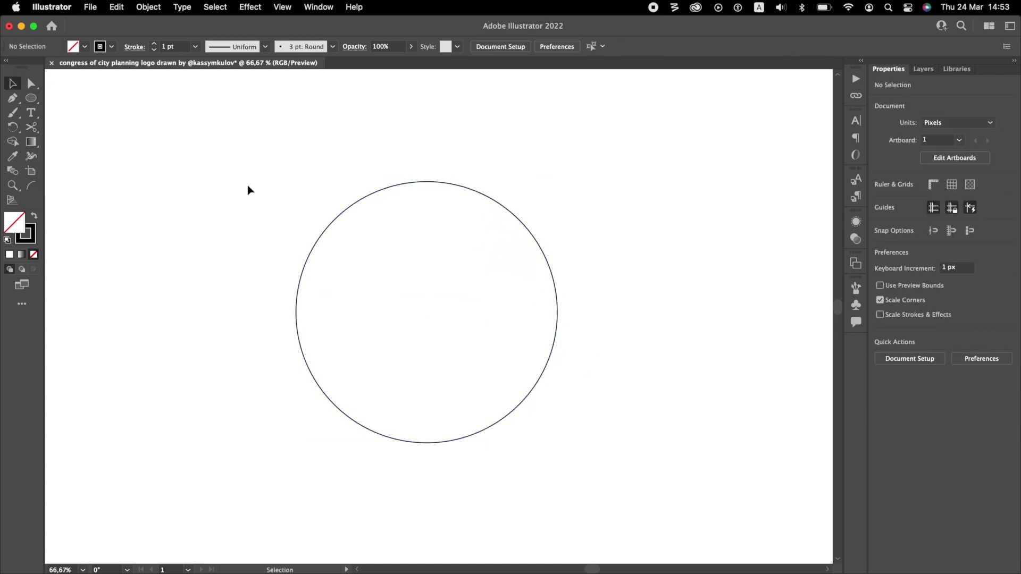
Draw a vertical line between the circle's top and bottom anchor points and extend its height to 462 px
left_click(20, 101)
left_click(426, 182)
left_click(427, 442)
key("v")
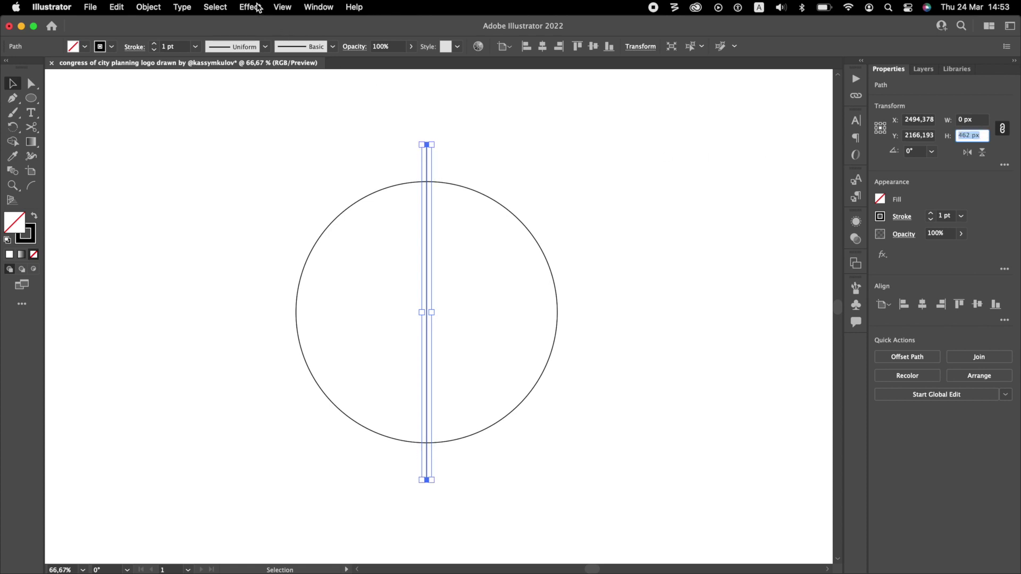
Start a Transform effect on the vertical line with a rotation angle of 360/48
left_click(282, 7)
mouse_move(250, 7)
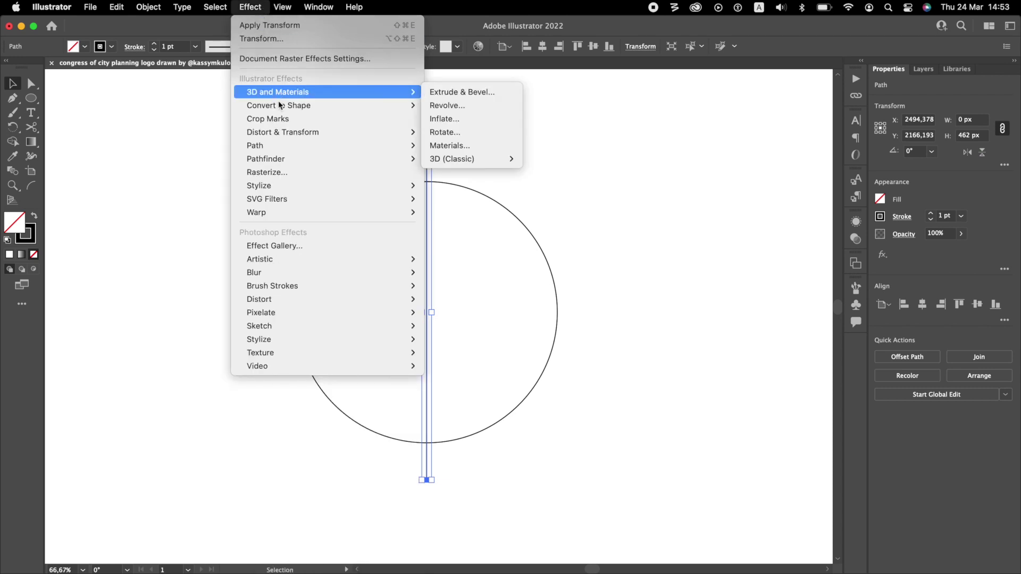
mouse_move(286, 132)
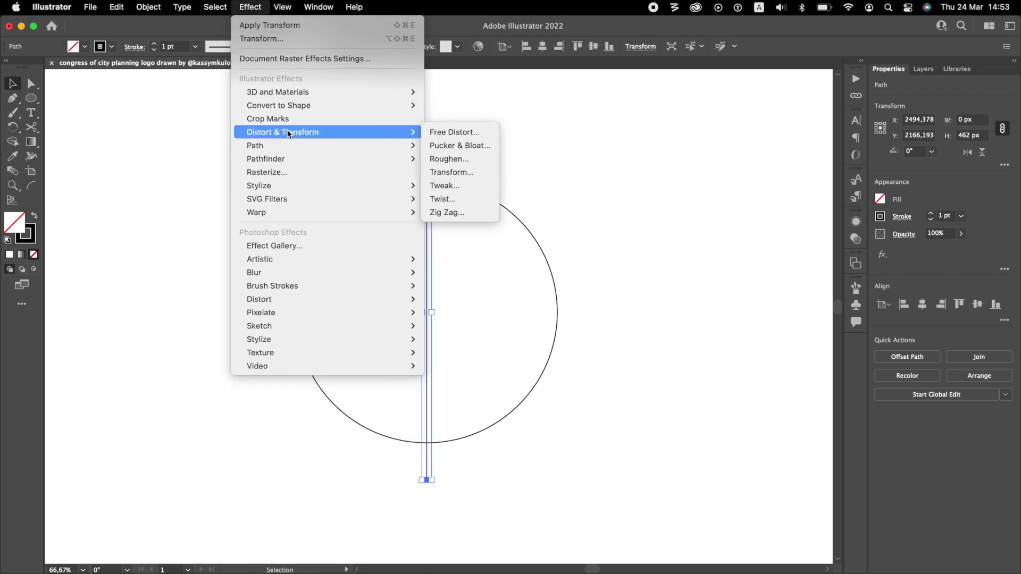
left_click(468, 171)
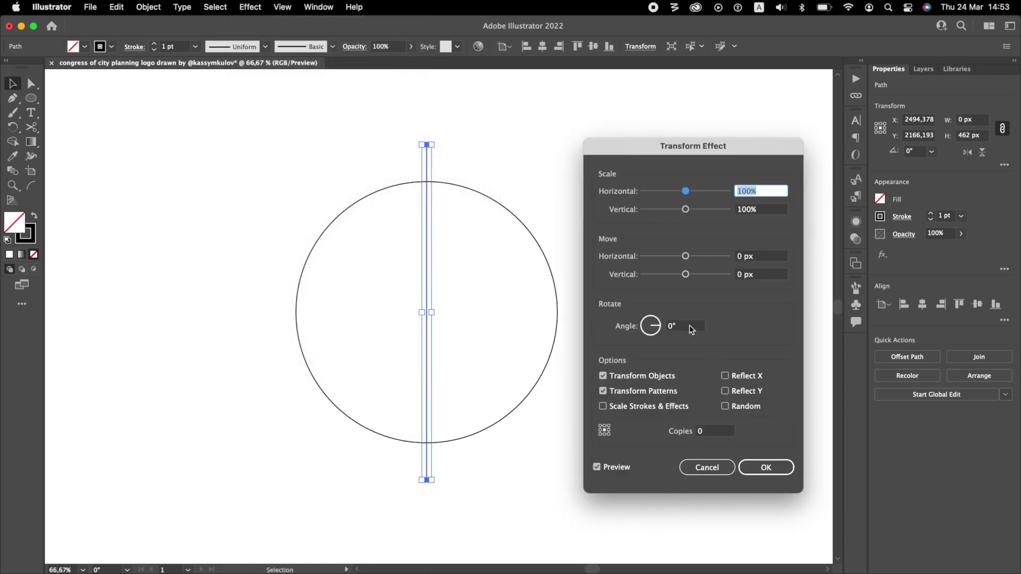
type("360/48")
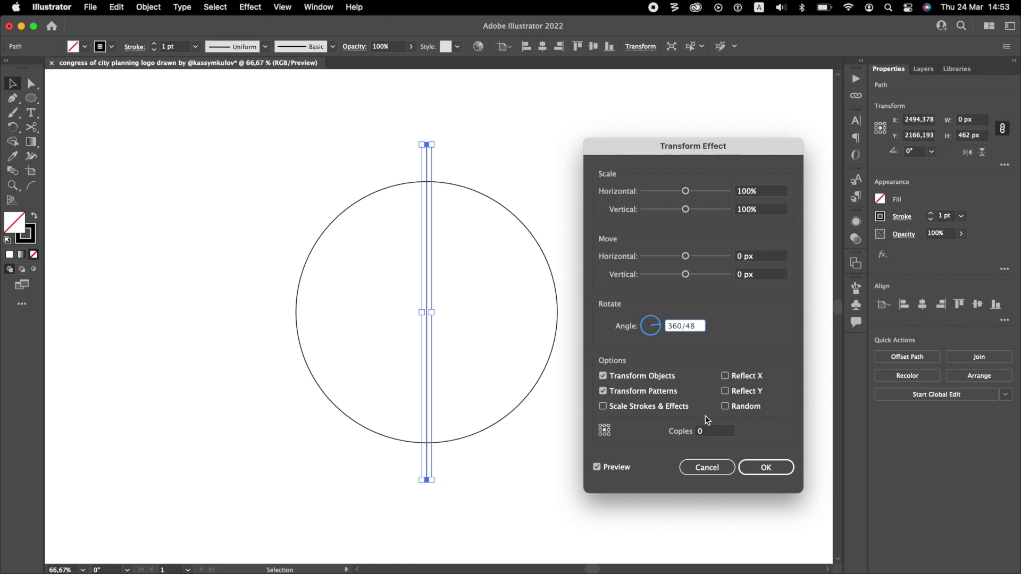
Set the Transform effect to 24 copies and apply it
left_click(707, 431)
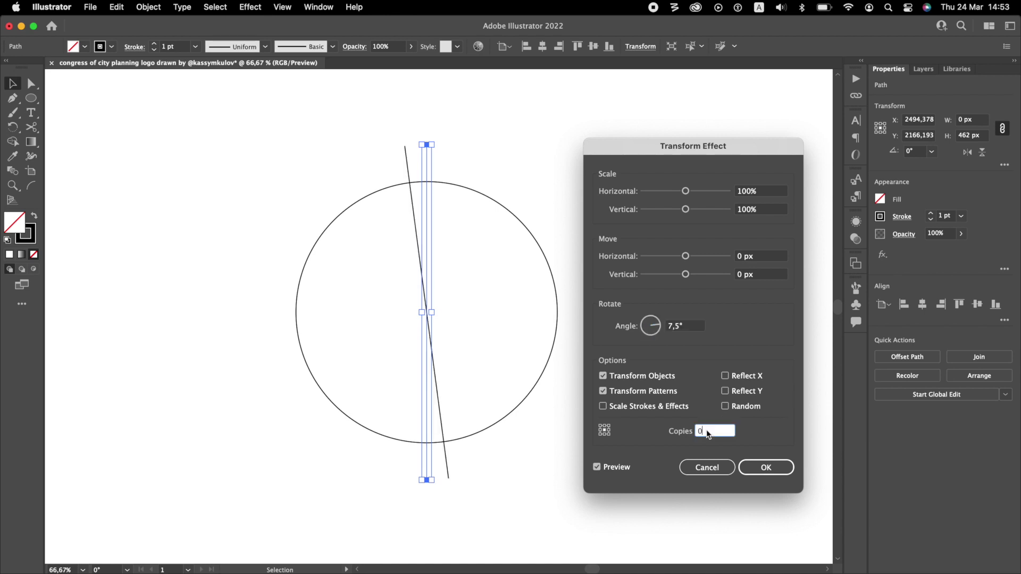
key("Up")
key("Up")
key("Up")
key("Up")
key("Up")
key("Up")
key("Up")
key("Up")
key("Up")
key("Up")
key("Up")
key("Up")
key("Up")
key("Up")
key("Up")
key("Up")
key("Up")
key("Up")
key("Up")
key("Up")
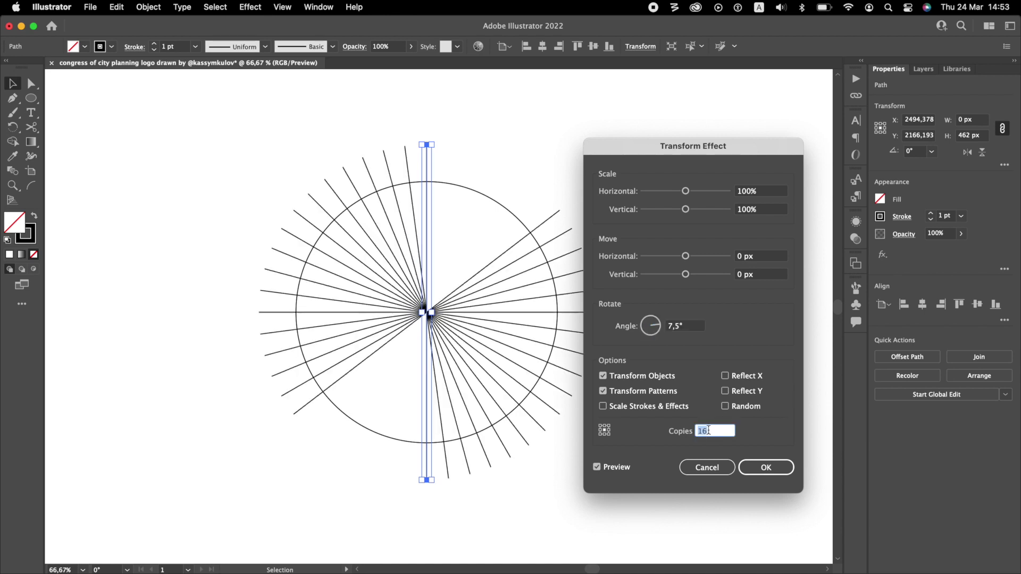
key("Up")
key("Up")
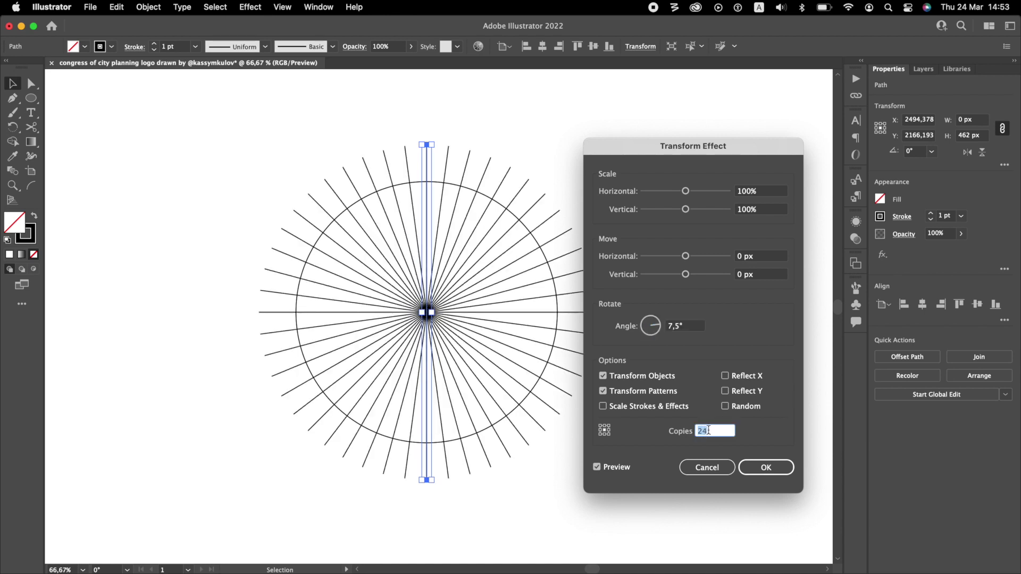
left_click(766, 468)
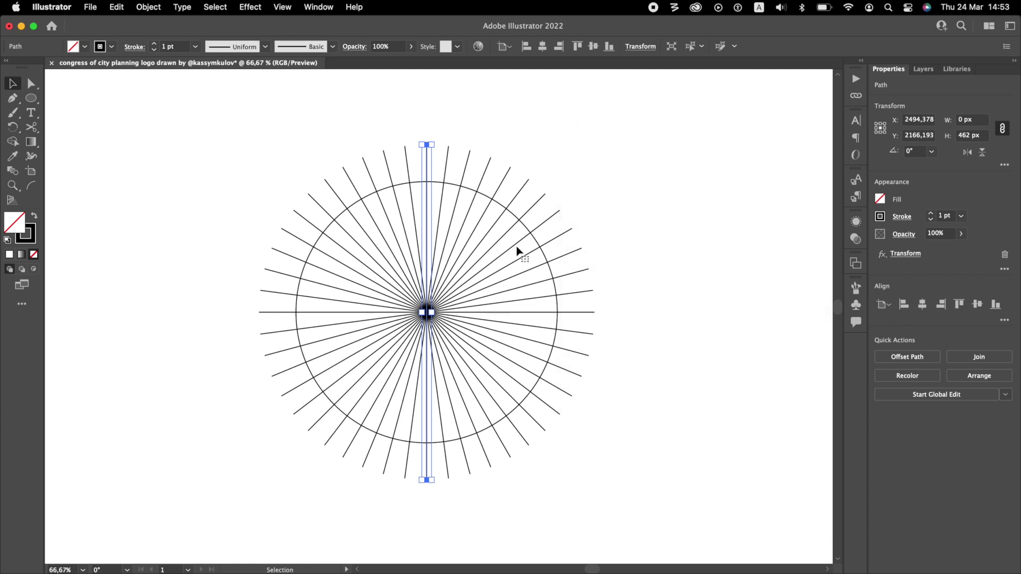
Expand the appearance of the radial lines and select them together with the circle
left_click(154, 7)
left_click(180, 173)
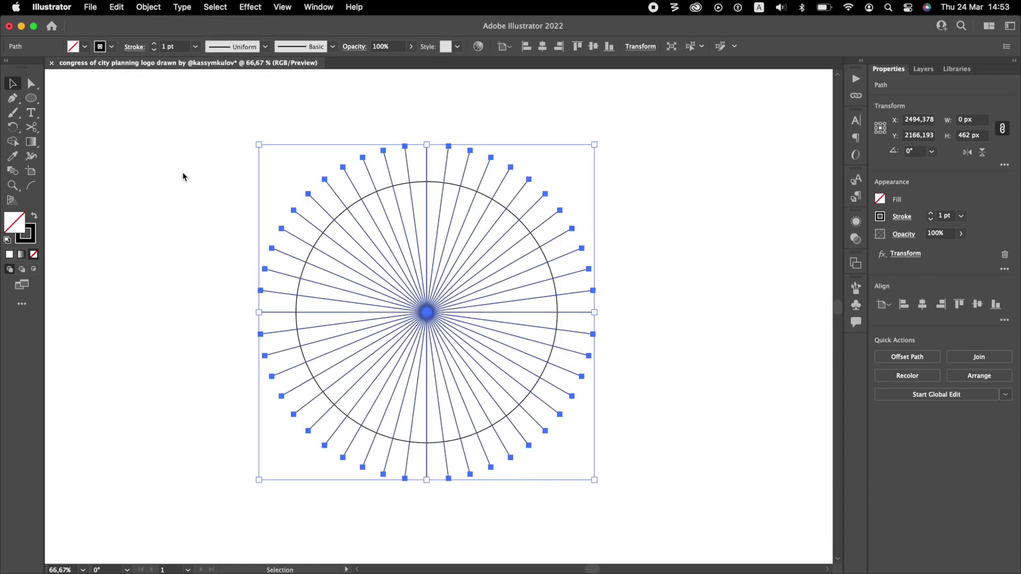
left_click_drag(219, 123, 657, 490)
Switch to black fill without stroke and remove the line ends outside the circle with the Shape Builder tool
left_click(16, 142)
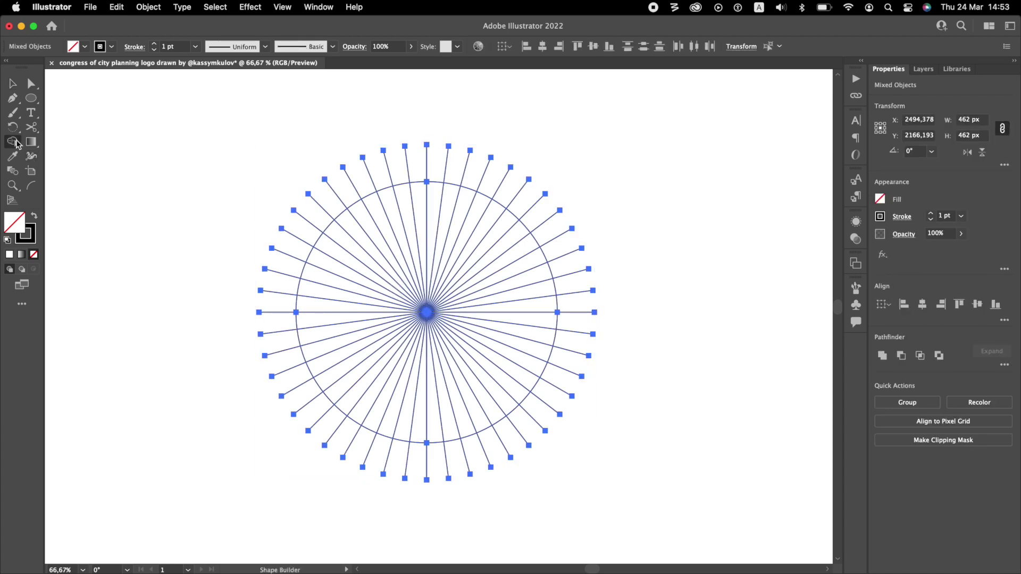
left_click(34, 218)
left_click_drag(340, 200, 292, 266)
left_click_drag(446, 460, 513, 429)
Fill every other wedge of the circle with black and erase the wedges between them using the Shape Builder tool
left_click(419, 205)
left_click(403, 199, "alt")
left_click(391, 208)
left_click(332, 247, "alt")
left_click(325, 319)
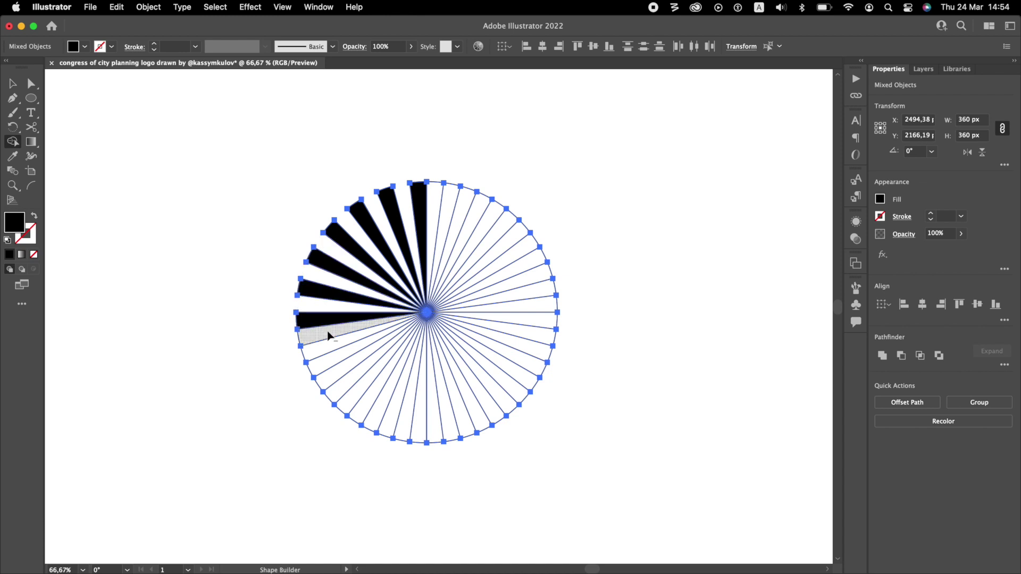
left_click(328, 336, "alt")
left_click(331, 346)
left_click(356, 375, "alt")
left_click(363, 385)
left_click(421, 426, "alt")
left_click(434, 425)
left_click(518, 392)
left_click(552, 305)
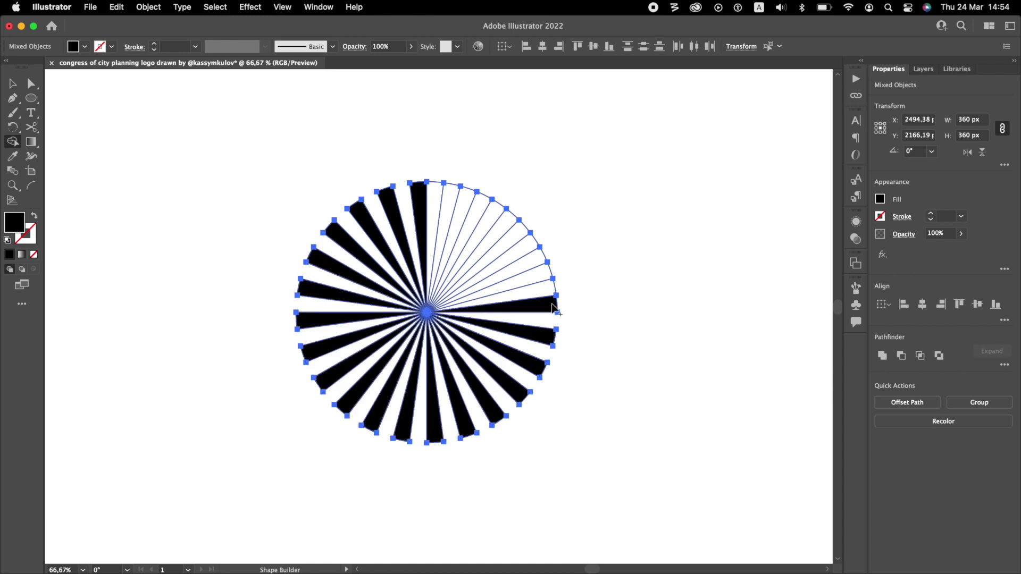
left_click(538, 275)
left_click(524, 246)
left_click(502, 222)
left_click(477, 207)
left_click(449, 200)
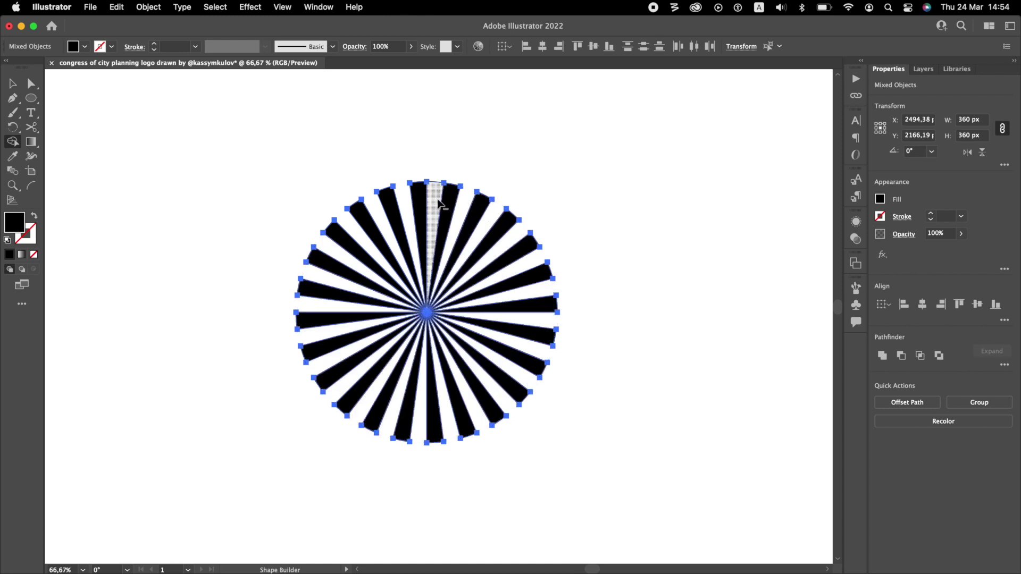
left_click(435, 210)
Rotate the whole ray burst by 3.75°
key("v")
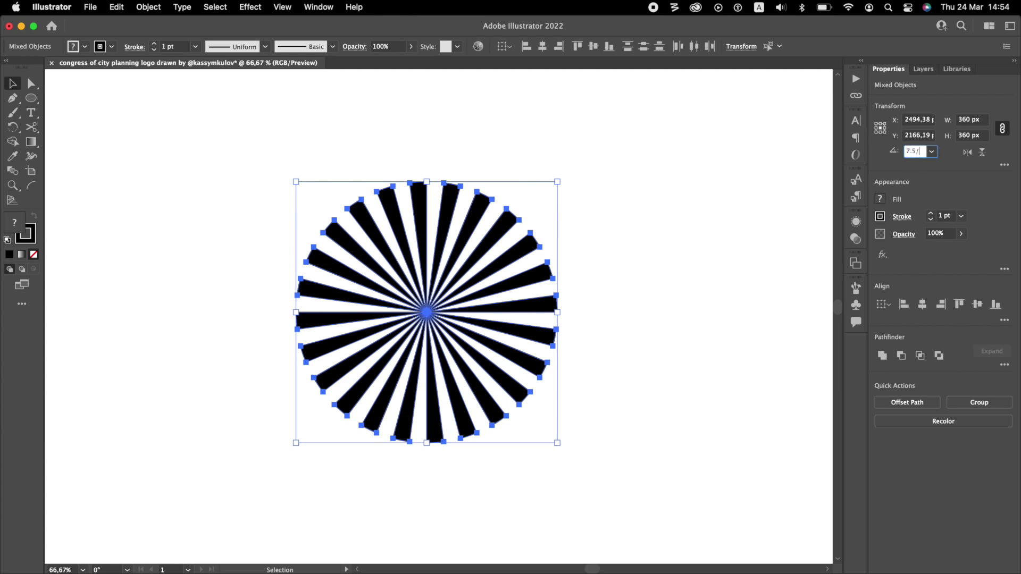
key("Return")
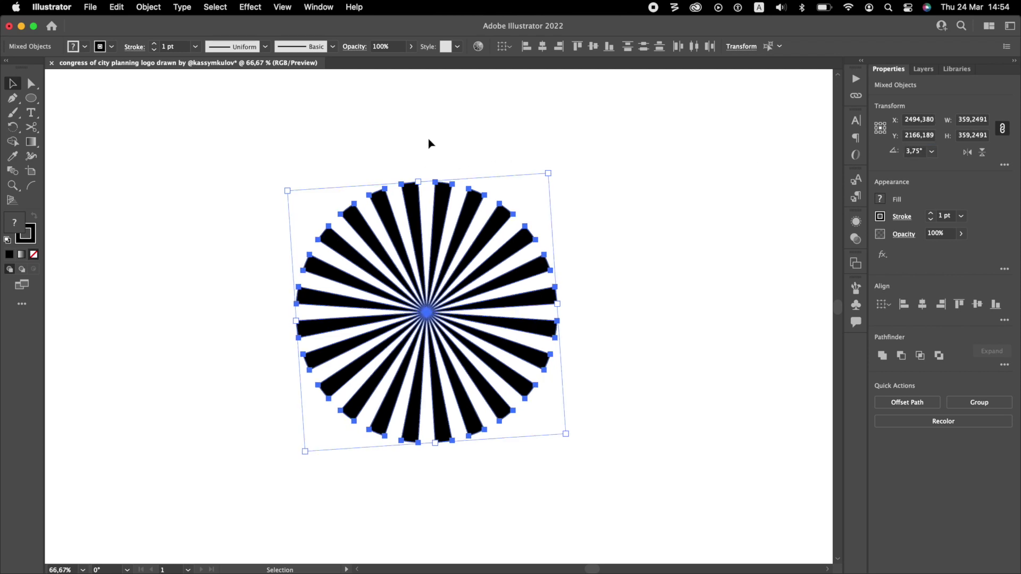
right_click(496, 226)
mouse_move(548, 362)
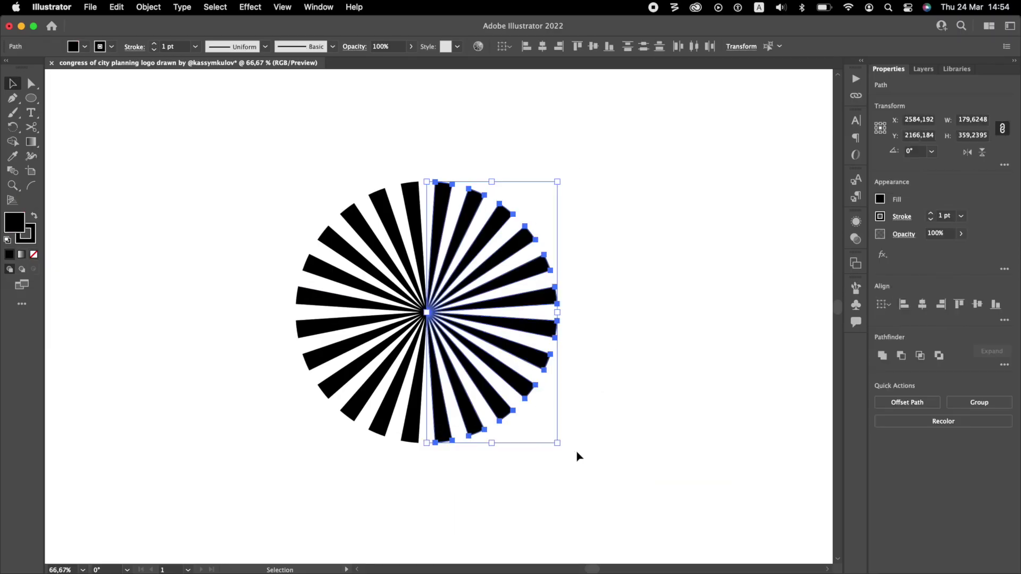
Delete the burst's right half and the four upper and four lower rays of its left half
key("Delete")
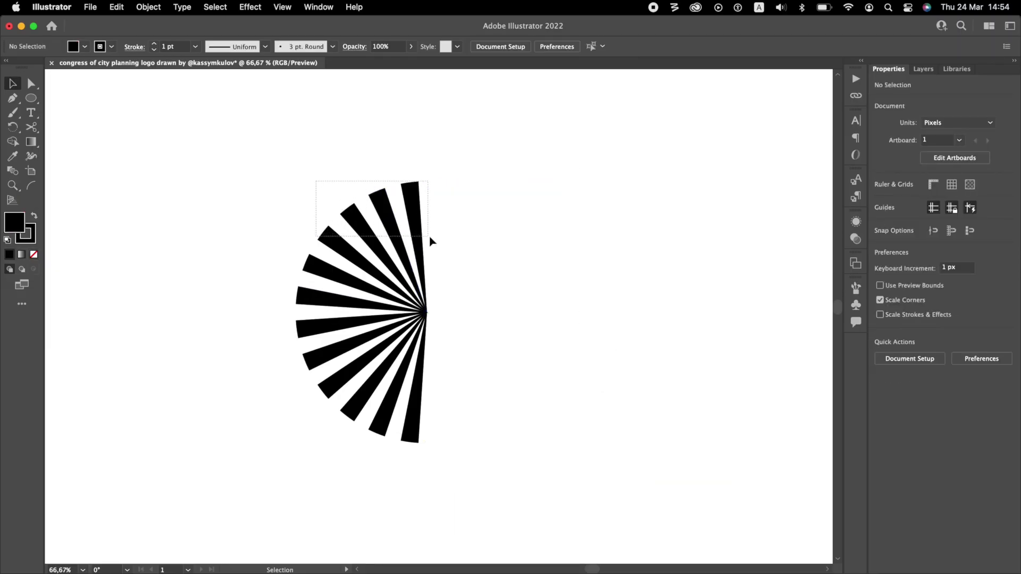
left_click_drag(431, 241, 437, 240)
key("Delete")
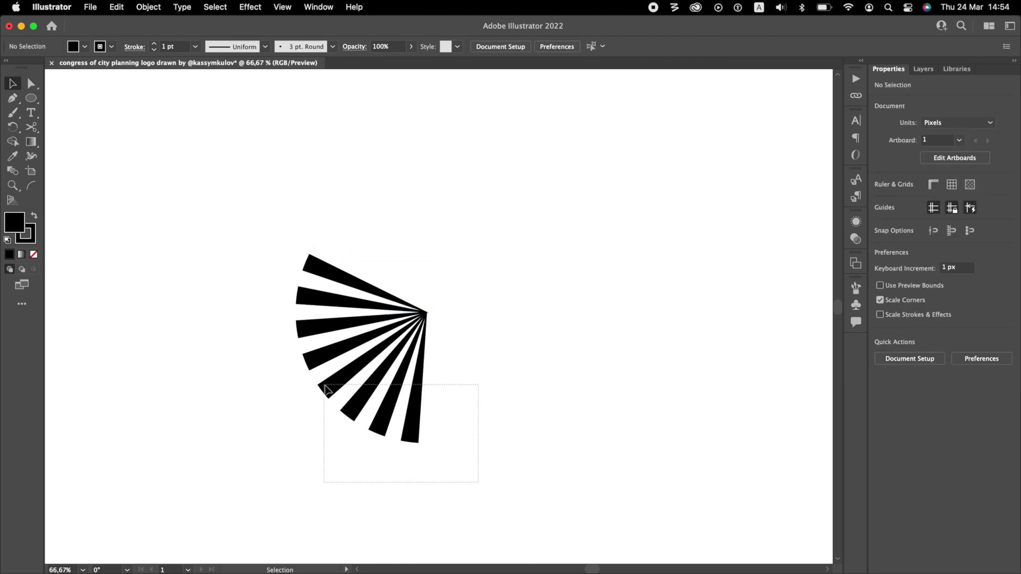
left_click_drag(324, 385, 325, 386)
key("Delete")
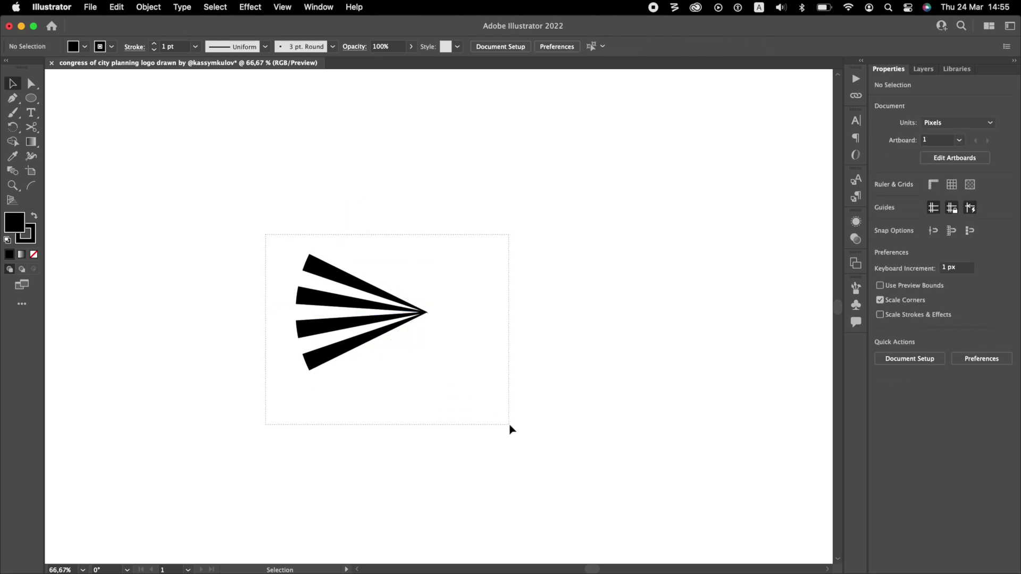
Cut the four remaining rays, delete the stray leftover paths, and paste the rays back in place
left_click_drag(509, 425, 509, 425)
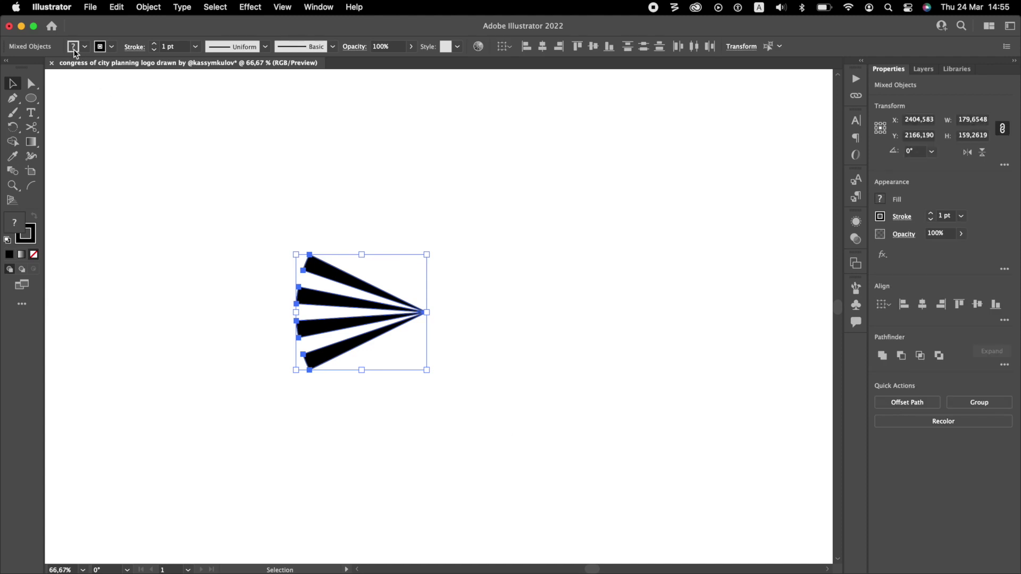
left_click(266, 230)
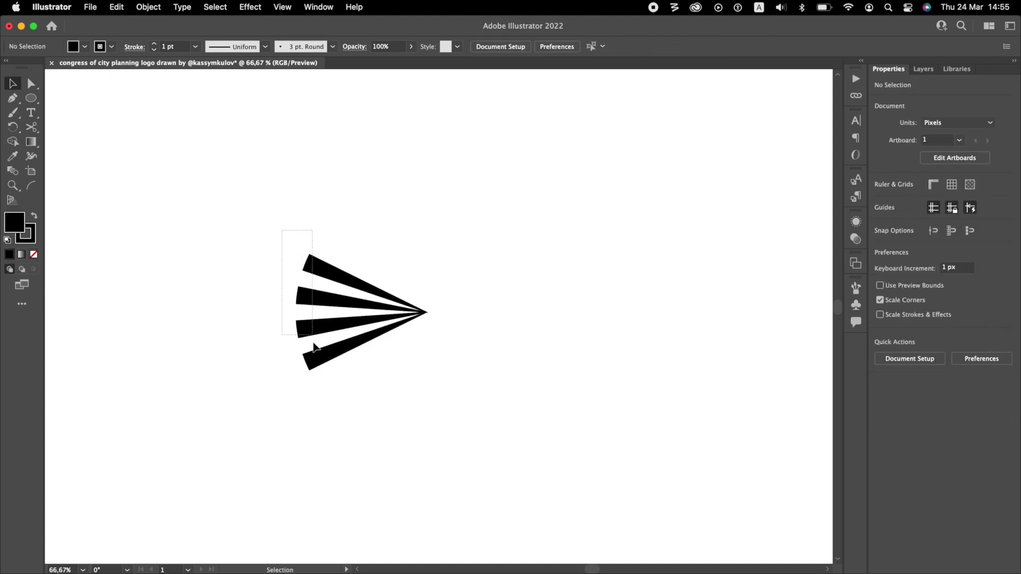
left_click_drag(327, 393, 326, 391)
key("a")
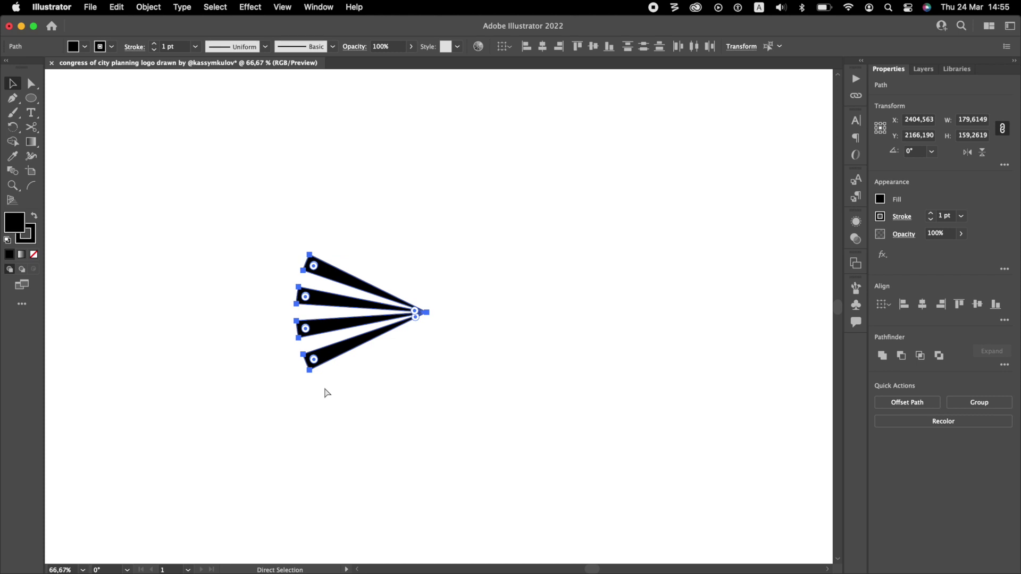
key("super+x")
left_click_drag(359, 278, 490, 366)
key("Delete")
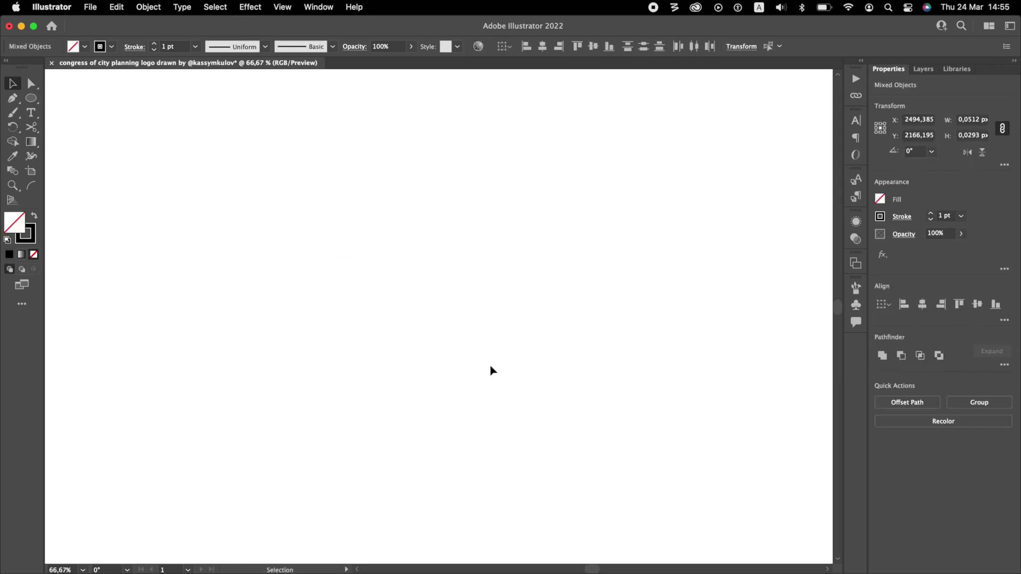
key("super+f")
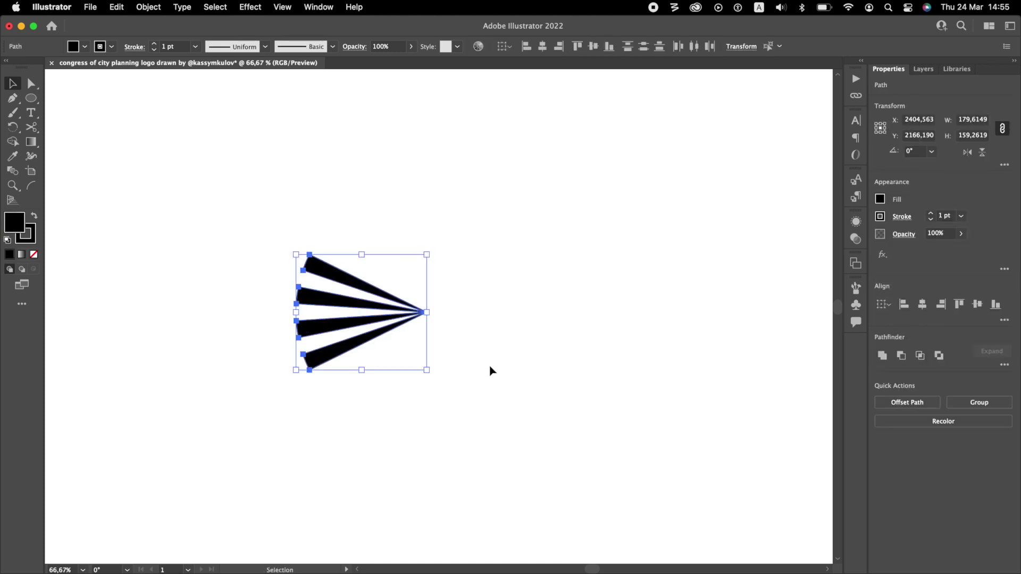
Remove the rays' stroke and swap it with the fill to give them black outlines without fill
left_click(113, 47)
left_click(12, 70)
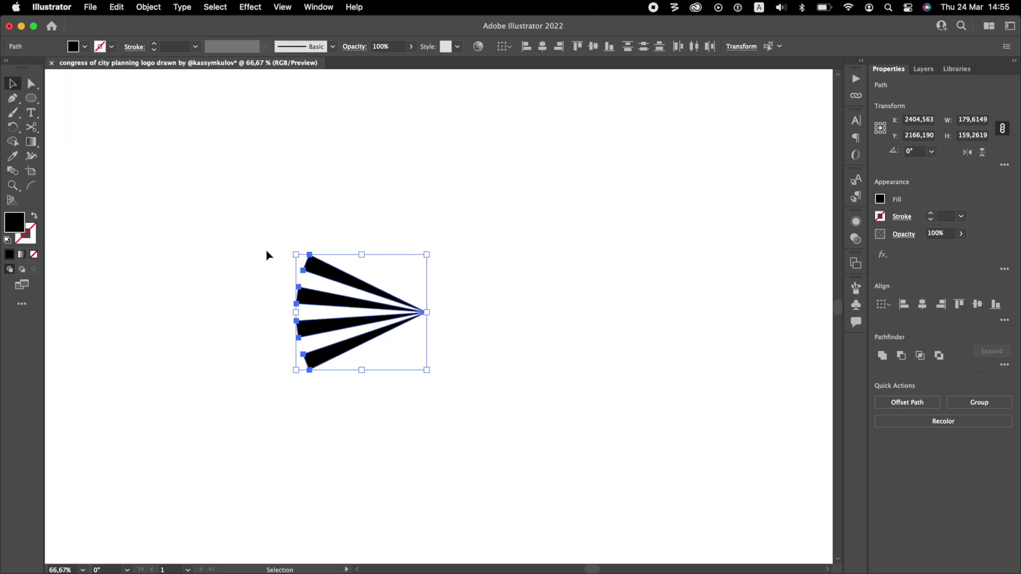
key("shift+x")
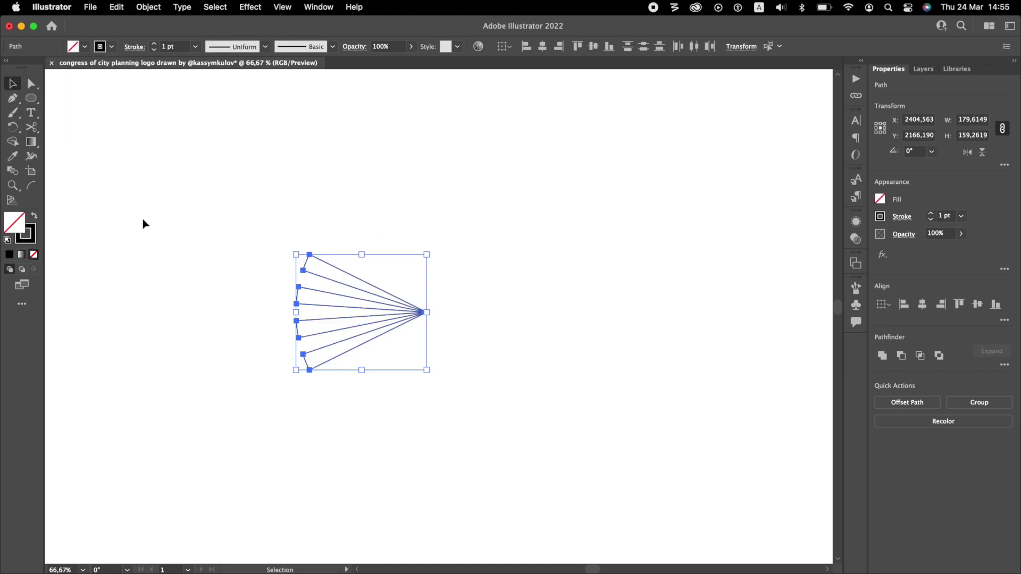
left_click(144, 223)
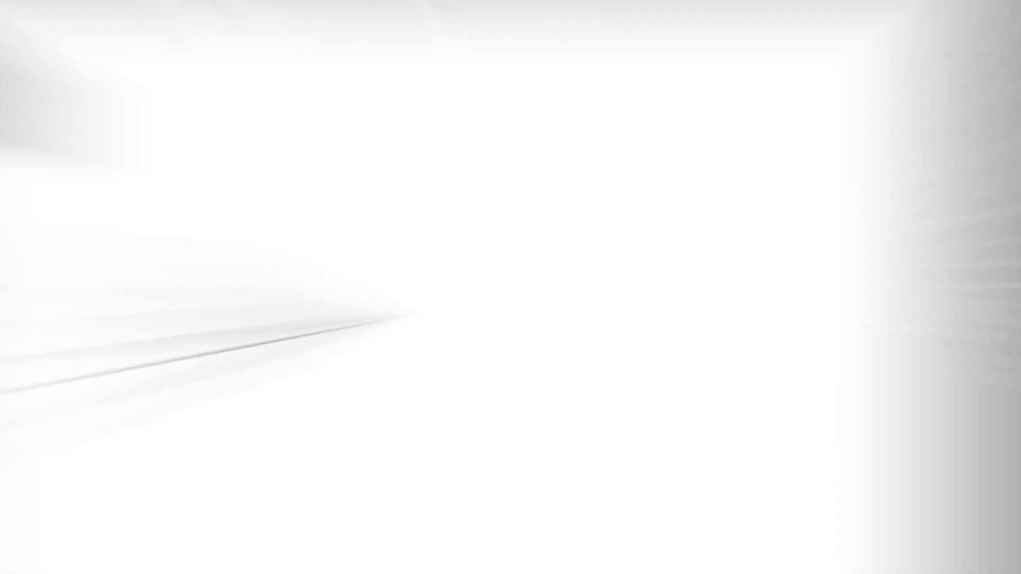
Draw a hexagon about 141 px wide above and to the right of the rays' tip and rotate it 30°
left_click(31, 98)
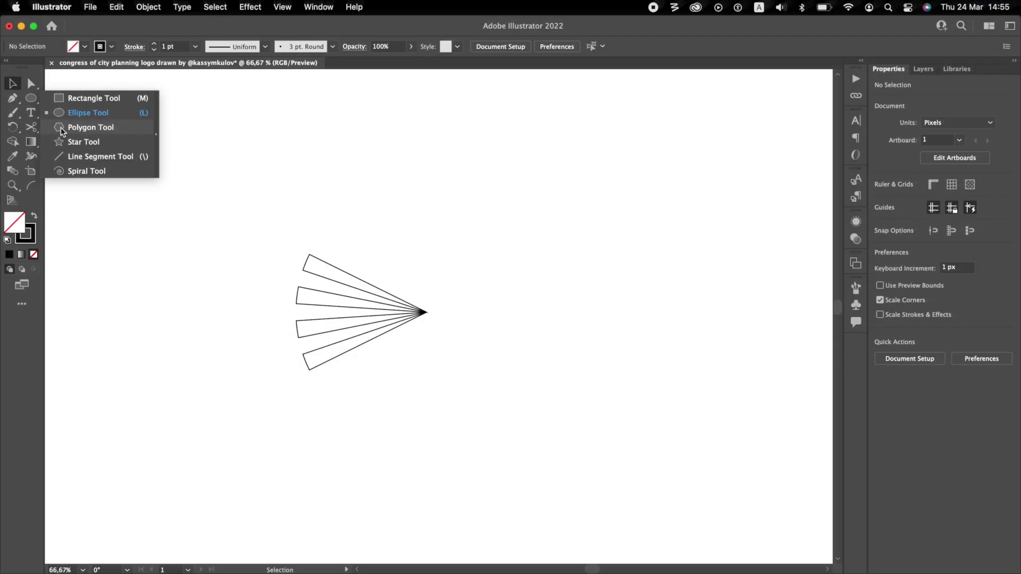
left_click(85, 128)
mouse_move(317, 173)
left_mouse_down()
mouse_move(379, 214)
mouse_move(360, 199)
mouse_move(383, 182)
mouse_move(545, 262)
left_mouse_up()
key("v")
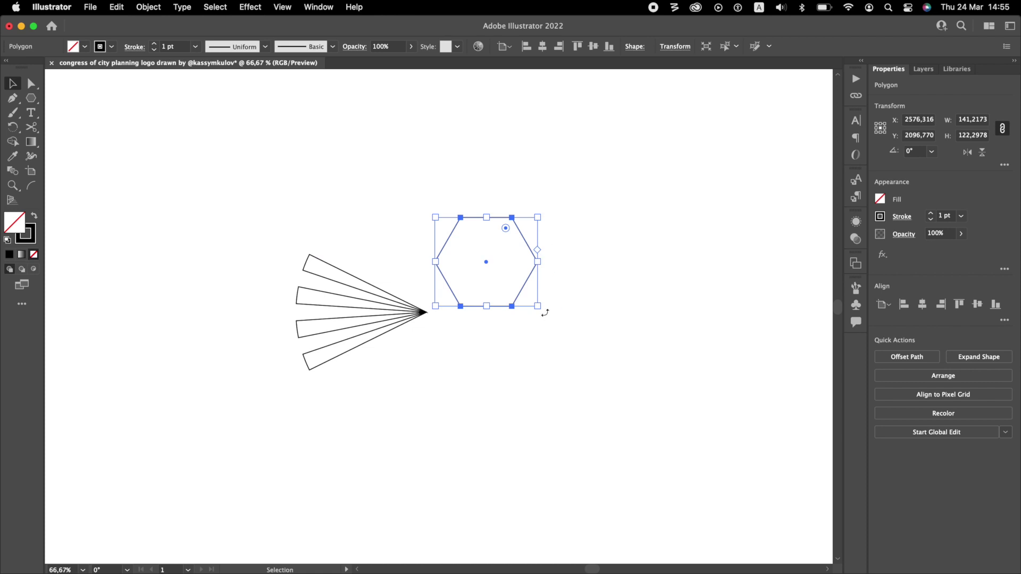
left_click_drag(545, 313, 556, 276)
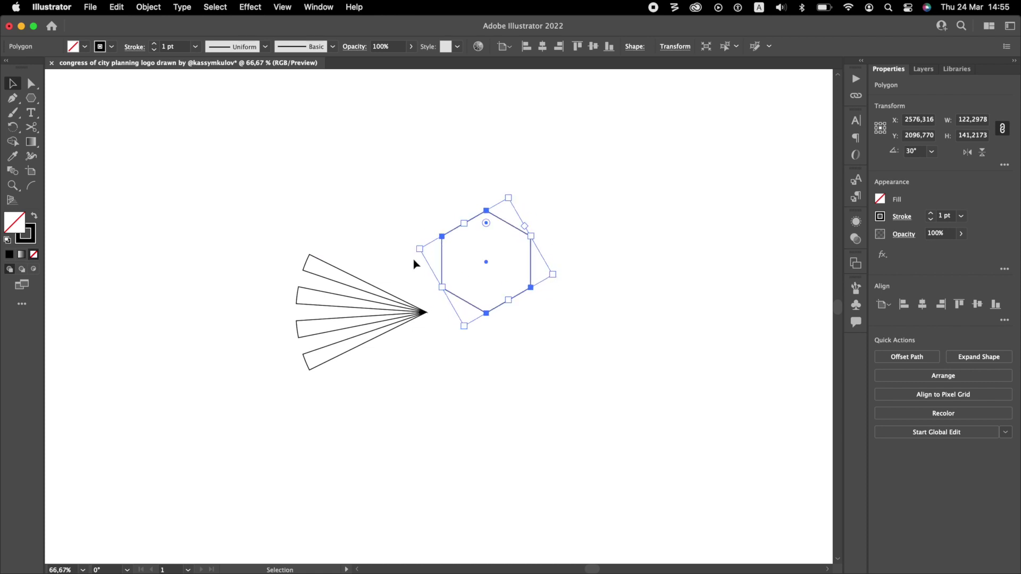
Convert the hexagon to a plain upright path with Shape Builder and move its lower-right corner onto the rays' tip
left_click(23, 143)
left_click(463, 266)
key("v")
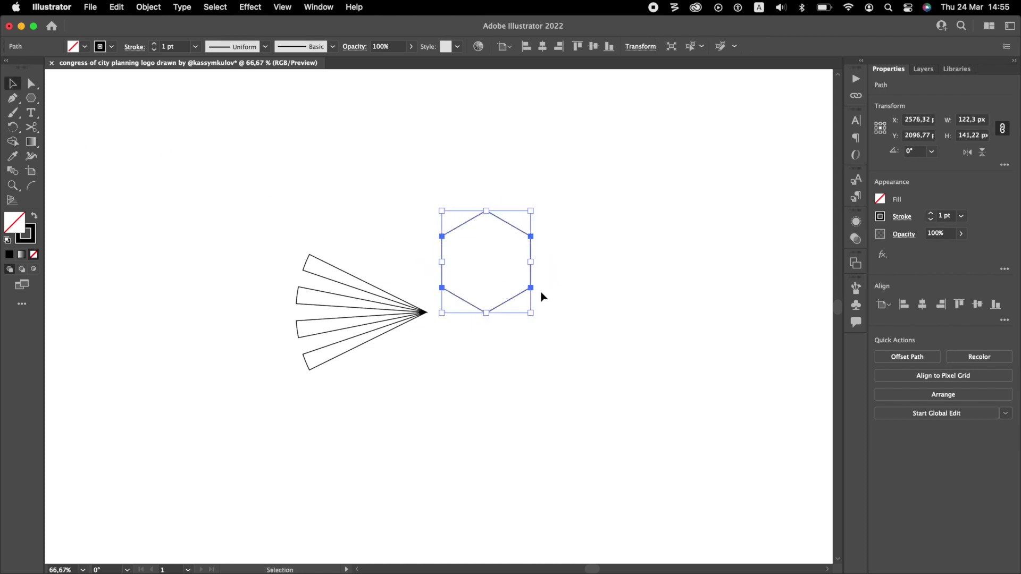
left_click(541, 277)
left_click_drag(531, 287, 426, 312)
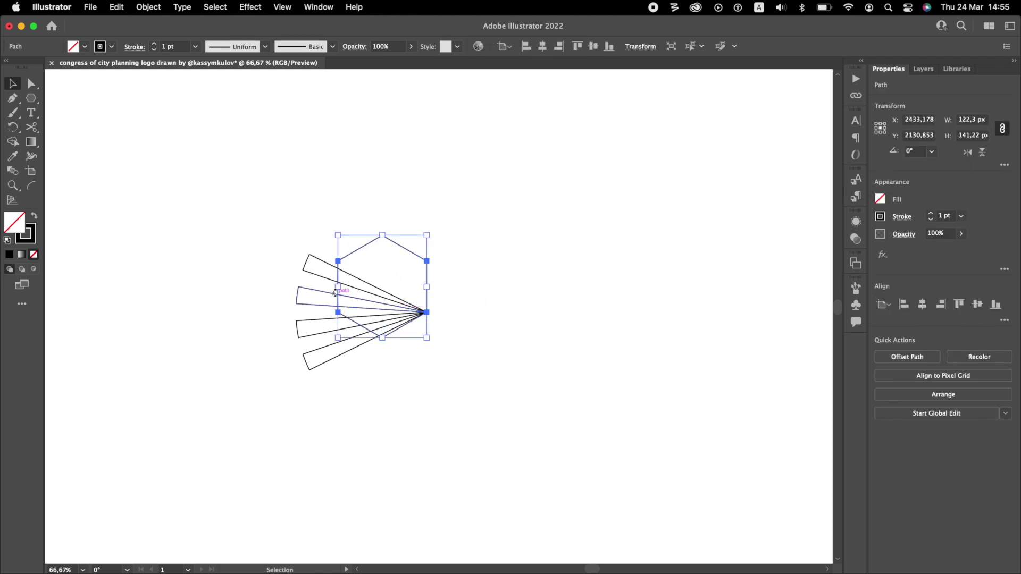
Enlarge the hexagon proportionally from the rays' tip and move it into the empty area beside the rays
left_click_drag(337, 290, 311, 257)
left_click(416, 259)
left_click_drag(427, 255, 555, 276)
left_click_drag(445, 290, 304, 311)
left_click(319, 327)
left_click_drag(436, 312, 449, 312)
left_click(401, 303)
Draw a rectangle outward from the hexagon's upper-left corner, a quarter as tall as the hexagon's vertical side
left_click_drag(31, 98, 66, 102)
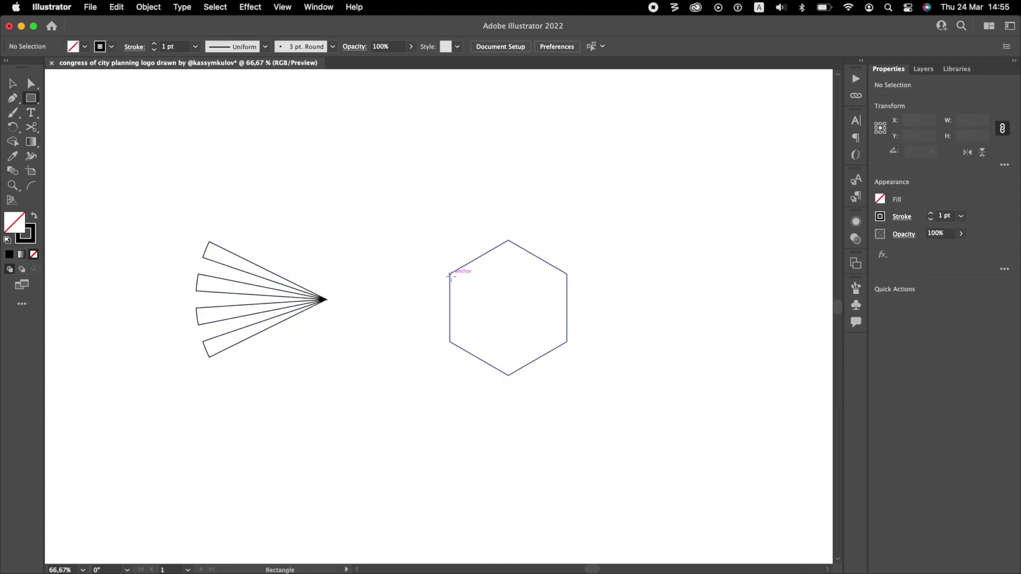
left_click_drag(449, 274, 413, 296)
key("v")
scroll(504, 310, "up", 2)
scroll(504, 314, "right", 3)
mouse_move(286, 273)
left_mouse_down()
mouse_move(286, 378)
mouse_move(286, 265)
left_mouse_up()
Copy the rectangle down the hexagon's left side into a stack of four and copy the stack to the hexagon's top corner
key("a")
left_click_drag(328, 227, 328, 265)
key("super+d")
key("super+d")
key("v")
left_click_drag(233, 195, 272, 360)
left_click_drag(245, 227, 459, 152)
Draw a slanted line joining the first divisions of the two rectangle stacks and repeat it downward at each remaining division
key("p")
left_click(328, 265)
left_click(459, 189)
key("v")
left_click(452, 194)
key("a")
left_click_drag(459, 189, 459, 227)
key("super+d")
key("super+d")
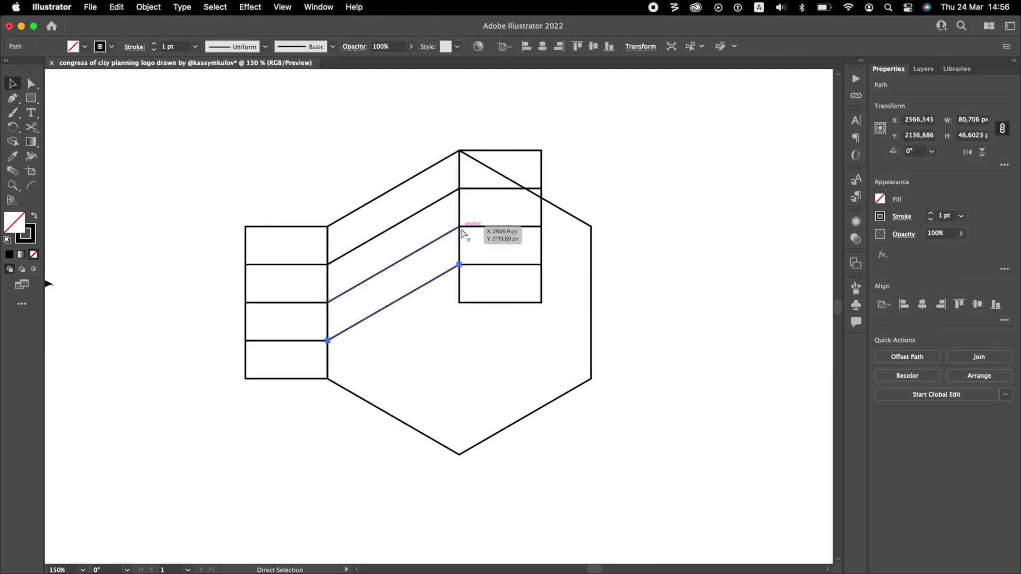
Remove the rectangles and the rest of the hexagon with Shape Builder, keeping only the four slanted bands
key("v")
left_click_drag(223, 127, 584, 470)
left_click(19, 142)
mouse_move(282, 212)
left_mouse_down()
mouse_move(296, 391)
mouse_move(452, 340)
left_mouse_up()
mouse_move(480, 139)
left_mouse_down()
mouse_move(515, 233)
mouse_move(524, 301)
left_mouse_up()
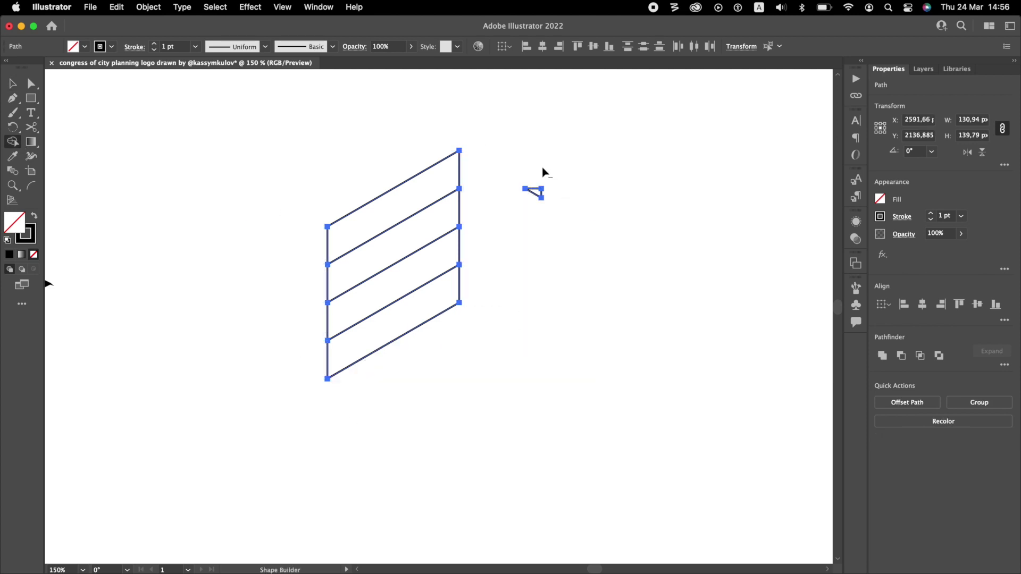
left_click(437, 207, "alt")
key("v")
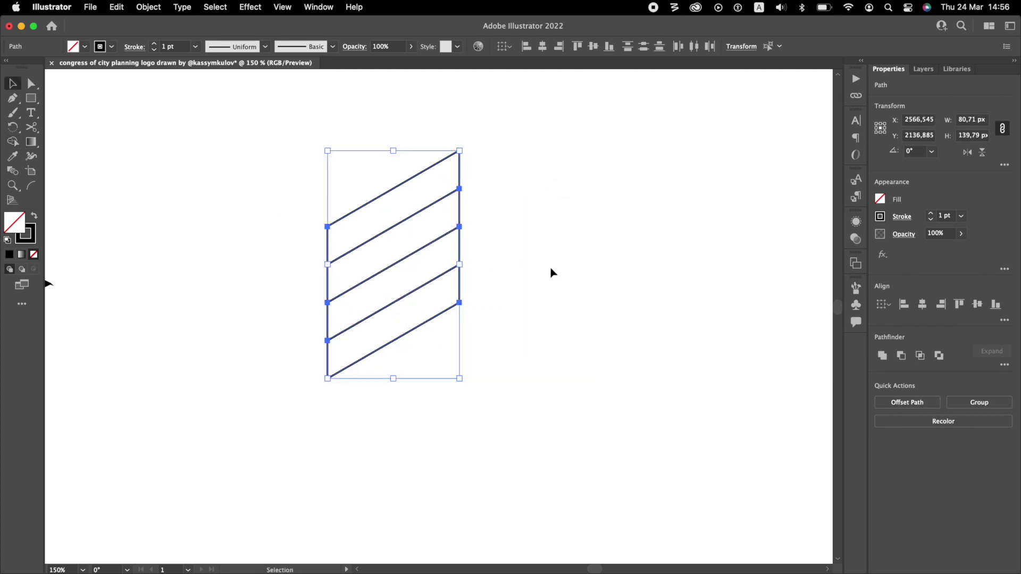
Move the four slanted bands so their lower-right corner snaps onto the rays' tip
left_click(554, 275)
scroll(559, 283, "down", 2)
left_click(515, 293)
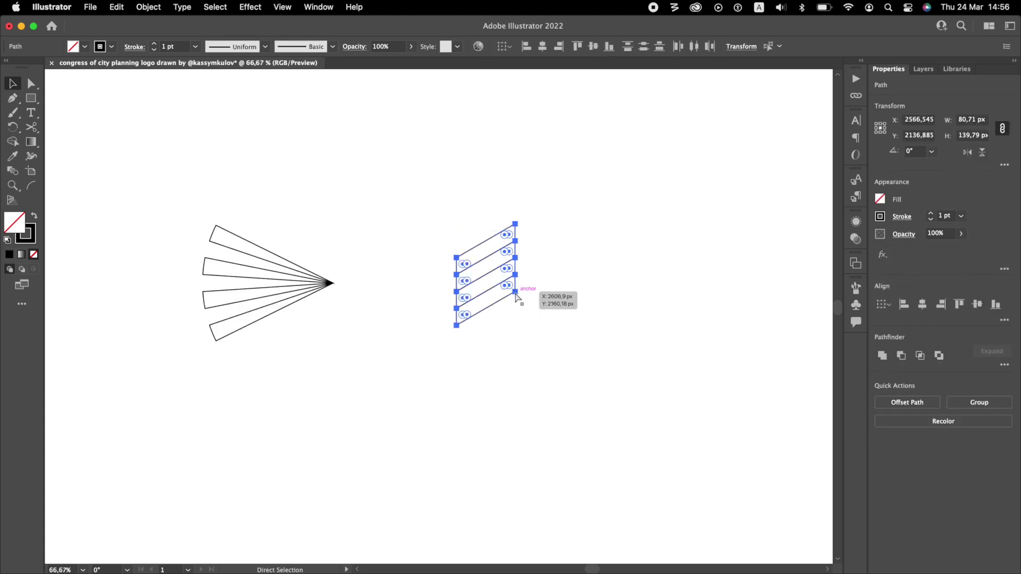
left_click_drag(518, 295, 333, 283)
scroll(217, 277, "up", 3)
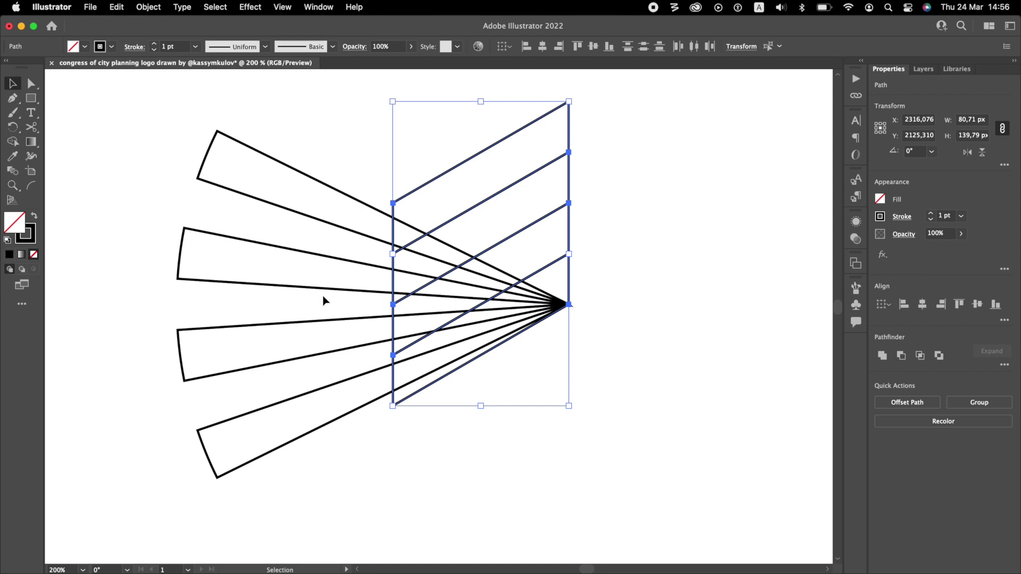
Give the rays and bands a black fill and a 2 pt white stroke to preview the shape
left_click_drag(349, 312, 520, 442)
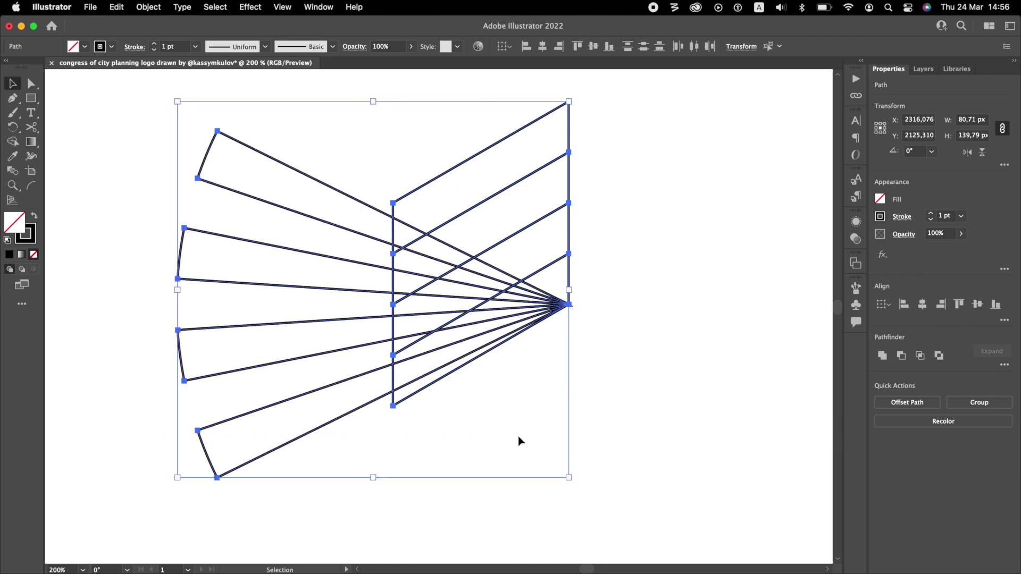
left_click(33, 217)
left_click(112, 48)
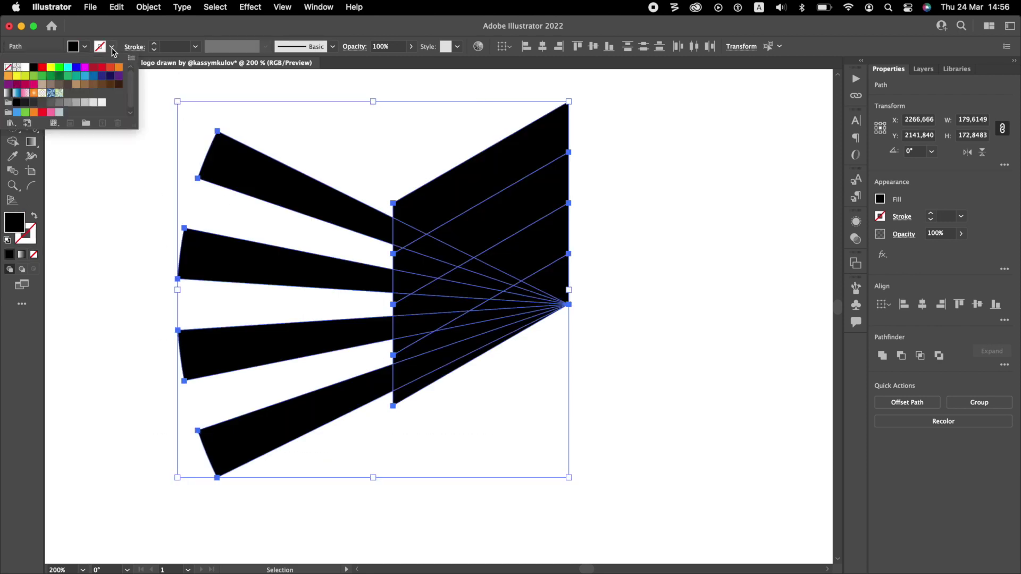
left_click(112, 47)
left_click(112, 48)
left_click(25, 69)
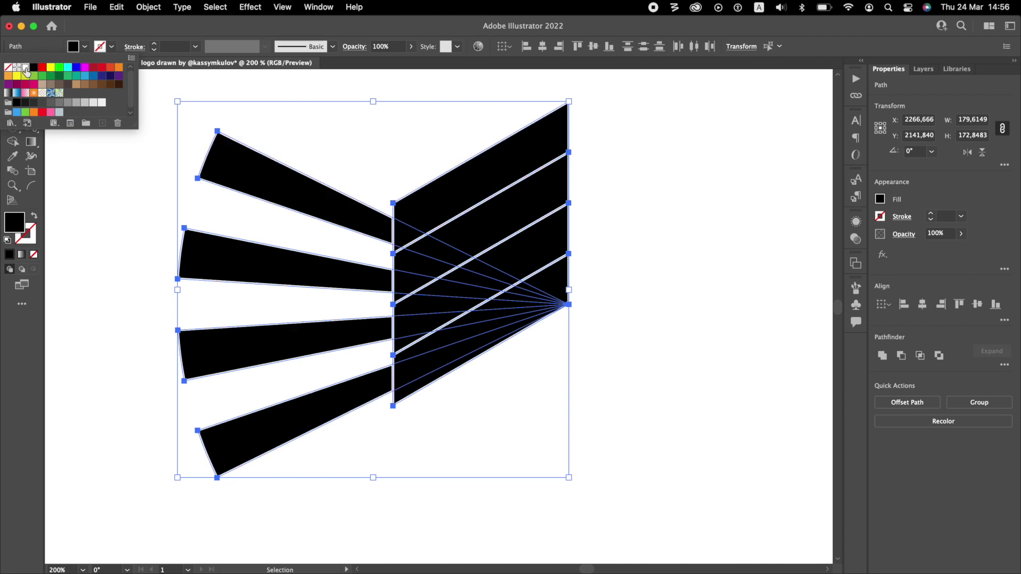
left_click(177, 47)
key("Up")
key("Up")
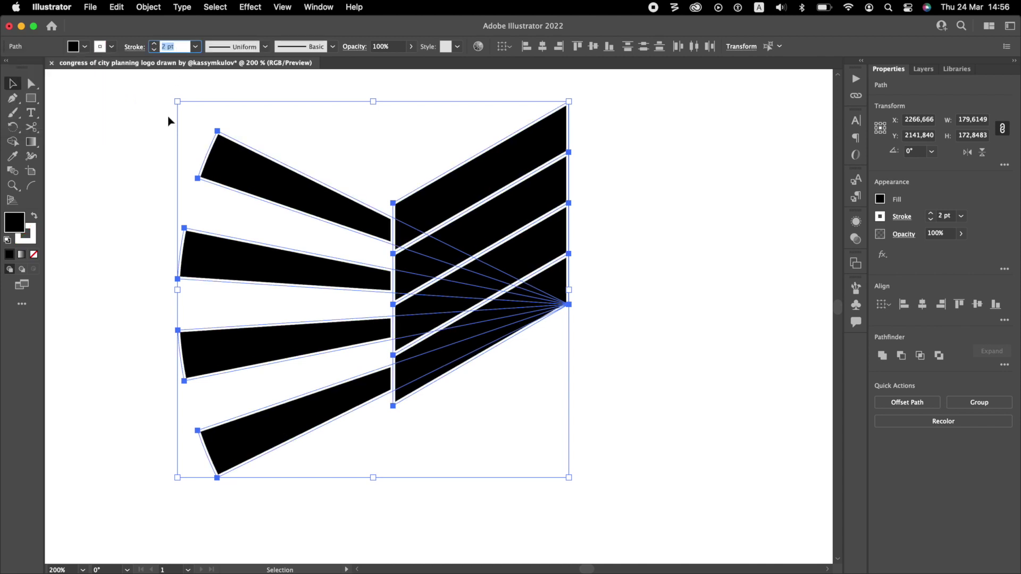
left_click(166, 166)
scroll(584, 318, "up", 1)
scroll(585, 318, "up", 2)
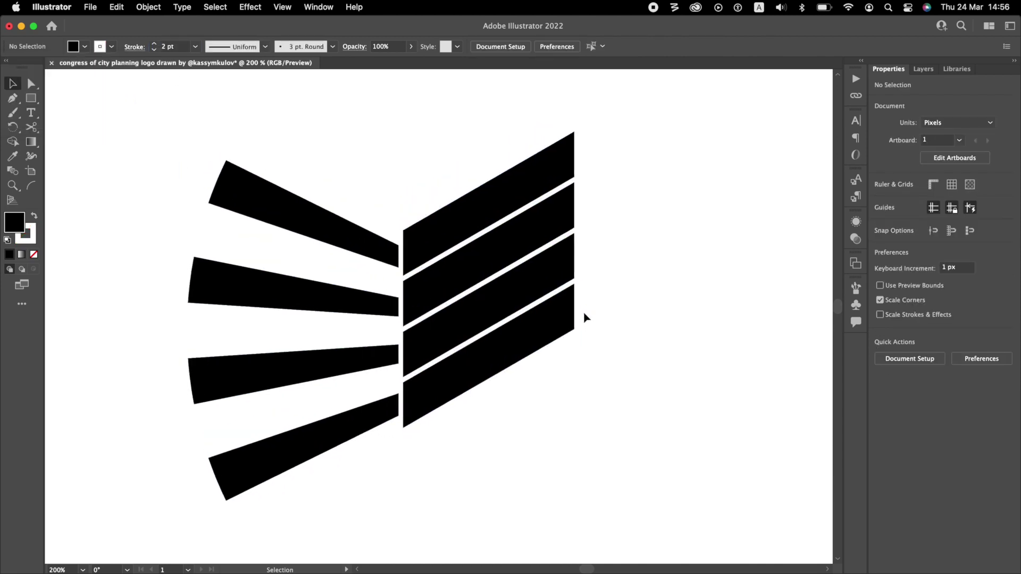
scroll(587, 320, "left", 4)
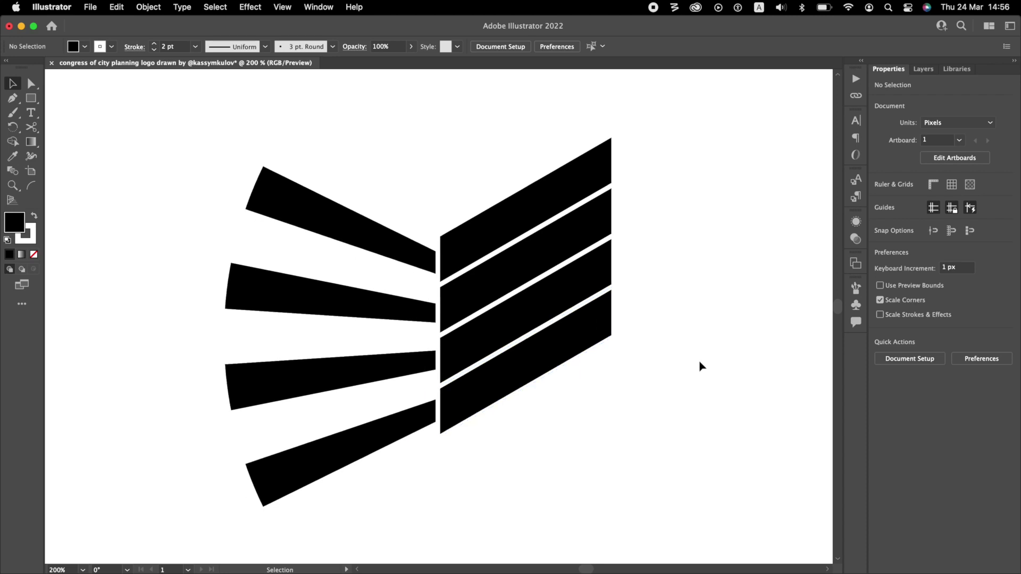
Remove the white stroke from all rays and bands and swap the fill with the stroke to restore black outlines
left_click_drag(203, 148, 459, 447)
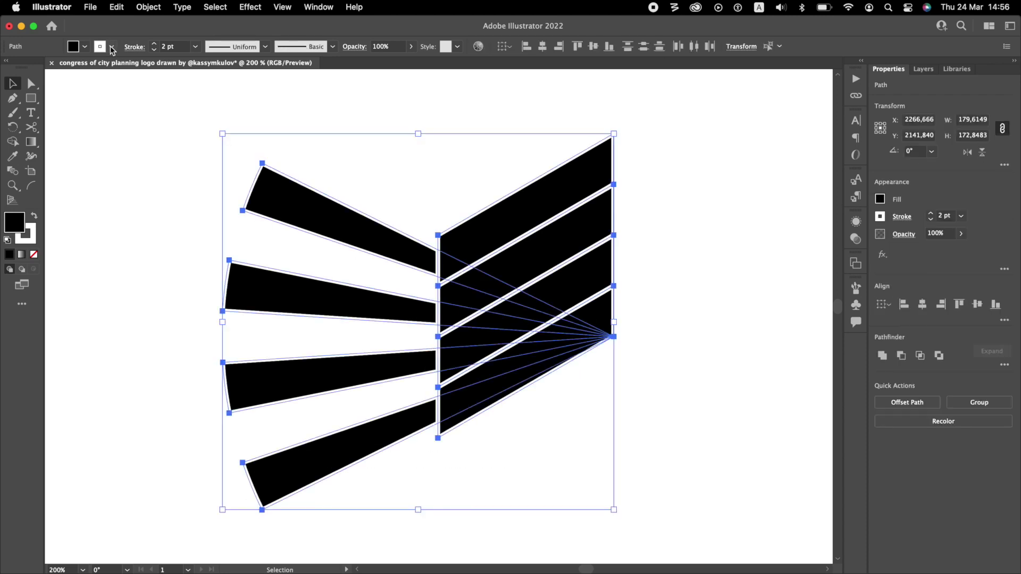
left_click(111, 46)
left_click(9, 66)
left_click(188, 169)
key("shift+x")
left_click(186, 168)
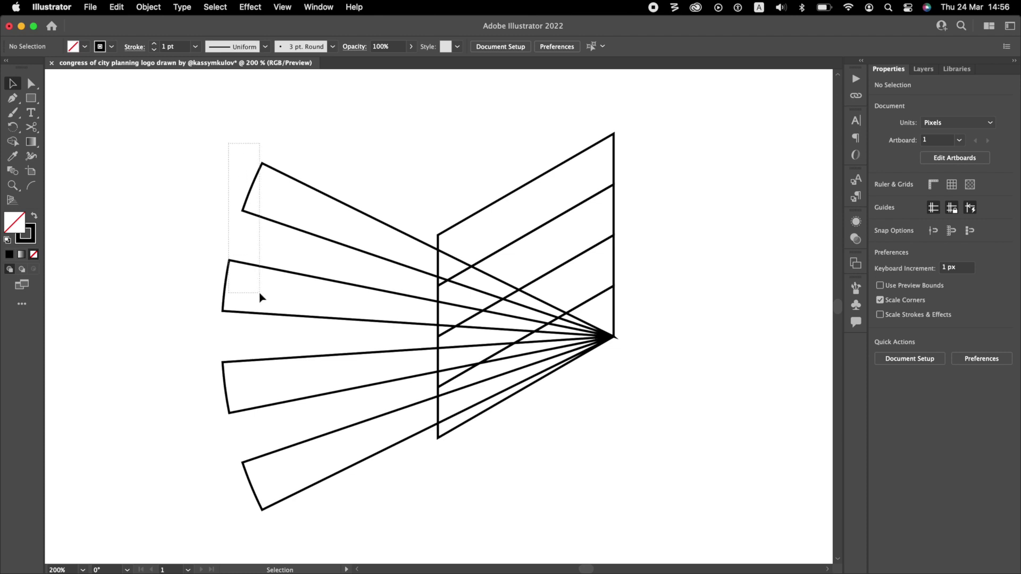
Cut both long edges of each of the four rays with the Scissors tool, outside the slanted bands
left_click_drag(260, 292, 260, 293)
left_click(282, 247)
key("c")
left_click(343, 203)
left_click(336, 242)
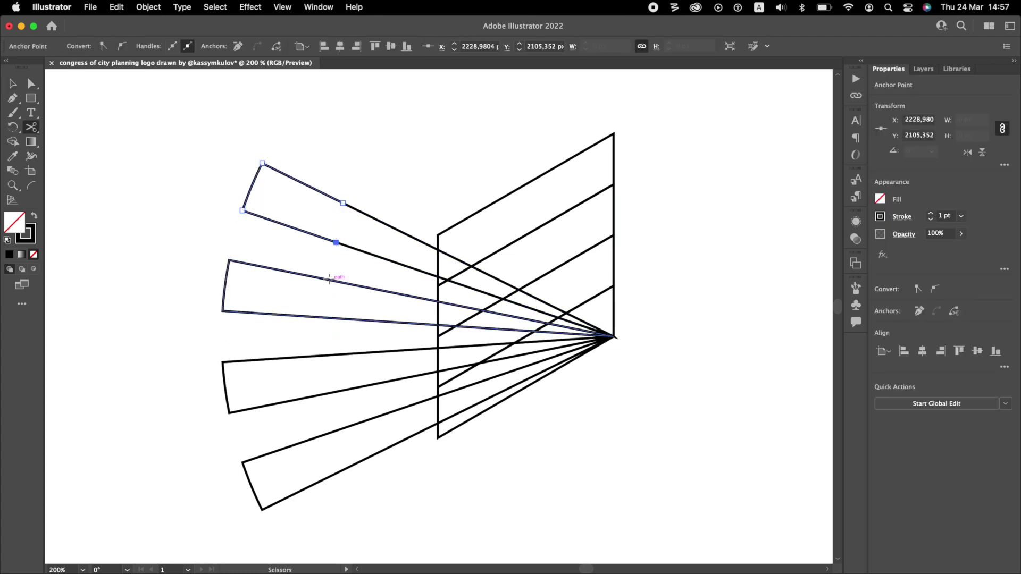
left_click(325, 317)
left_click(326, 355)
left_click(348, 427)
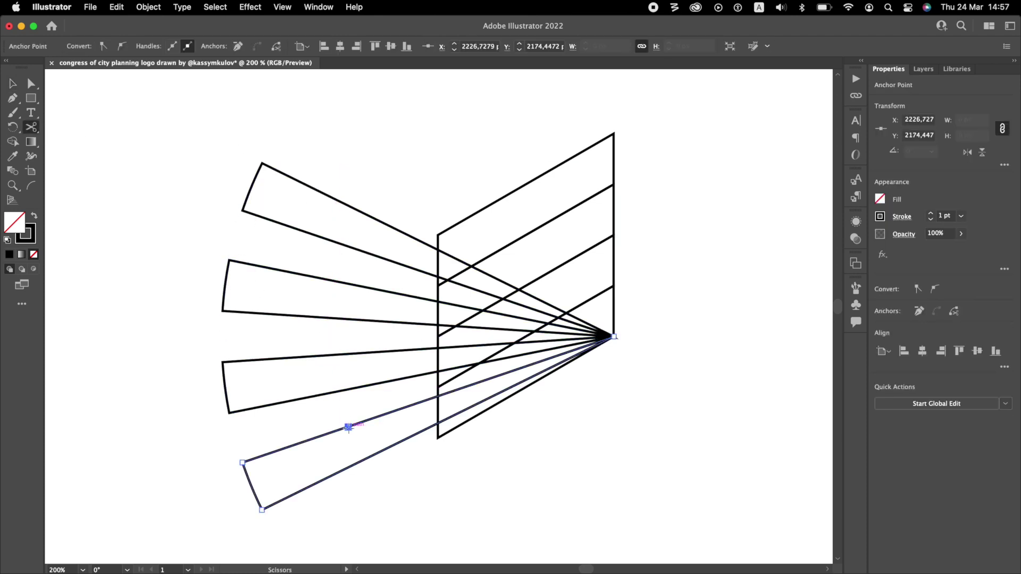
Delete the cut-off tip segments of the four rays that overlap the slanted bands
key("v")
left_click(400, 219)
left_click(402, 233)
key("Delete")
left_click(405, 296)
key("Delete")
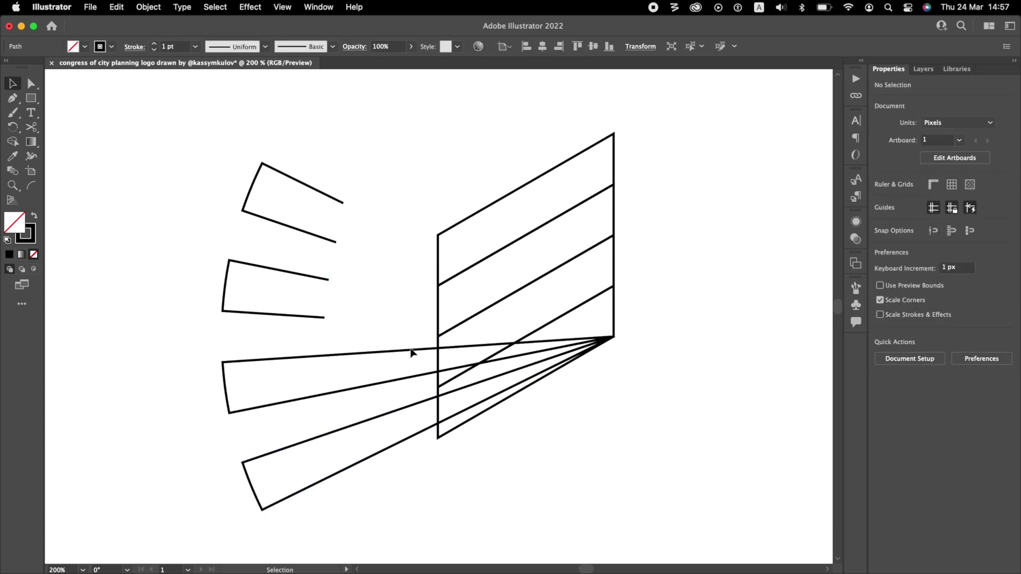
left_click(411, 350)
key("Delete")
left_click(408, 407)
key("Delete")
Snap the open ends of the four rays onto the division corners along the bands' left side
key("a")
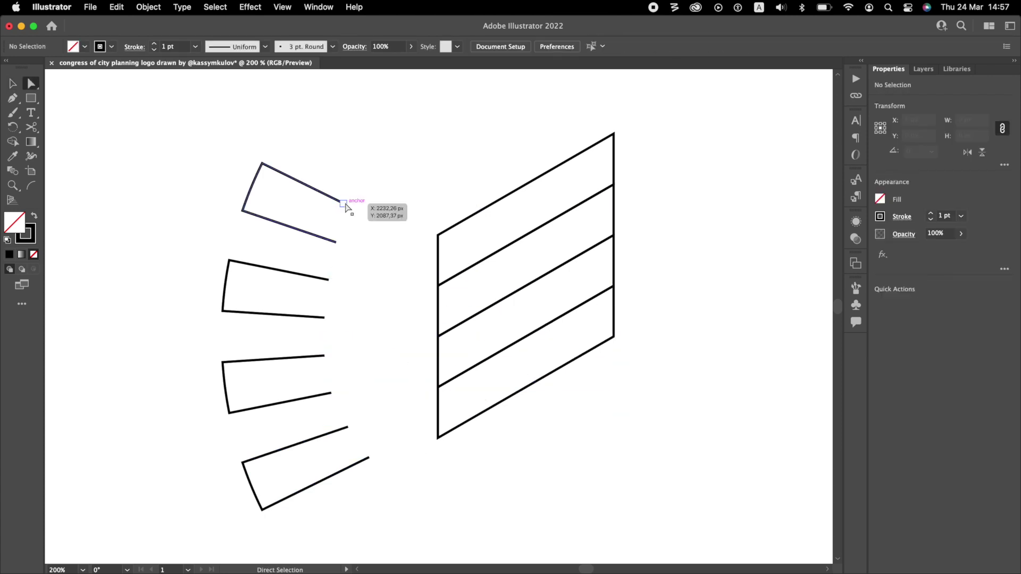
left_click_drag(343, 203, 438, 235)
left_click_drag(336, 243, 438, 286)
left_click_drag(328, 280, 438, 285)
left_click_drag(325, 318, 436, 337)
left_click_drag(324, 355, 438, 337)
left_click_drag(331, 393, 440, 391)
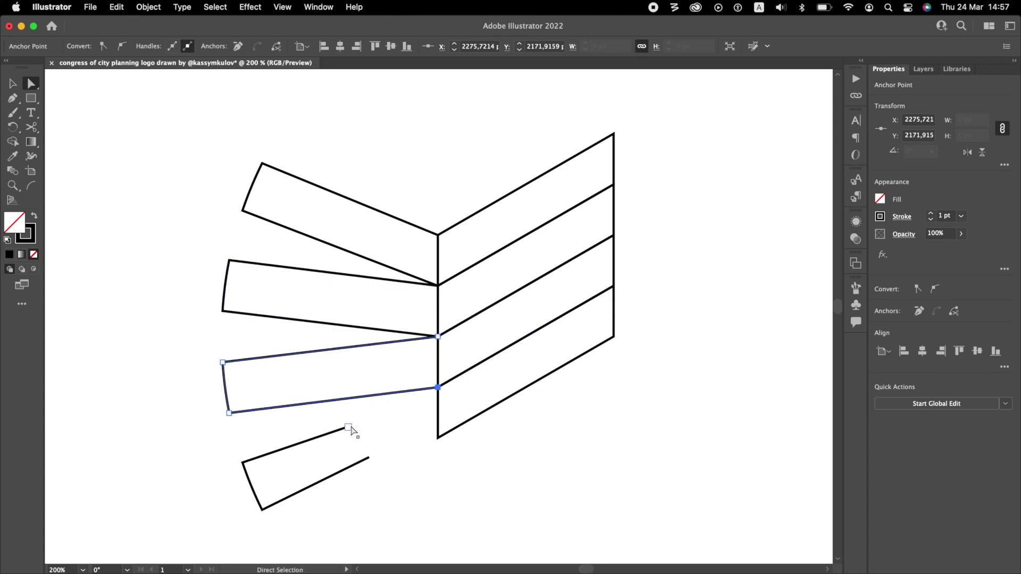
left_click_drag(348, 428, 439, 390)
left_click_drag(370, 458, 439, 439)
key("v")
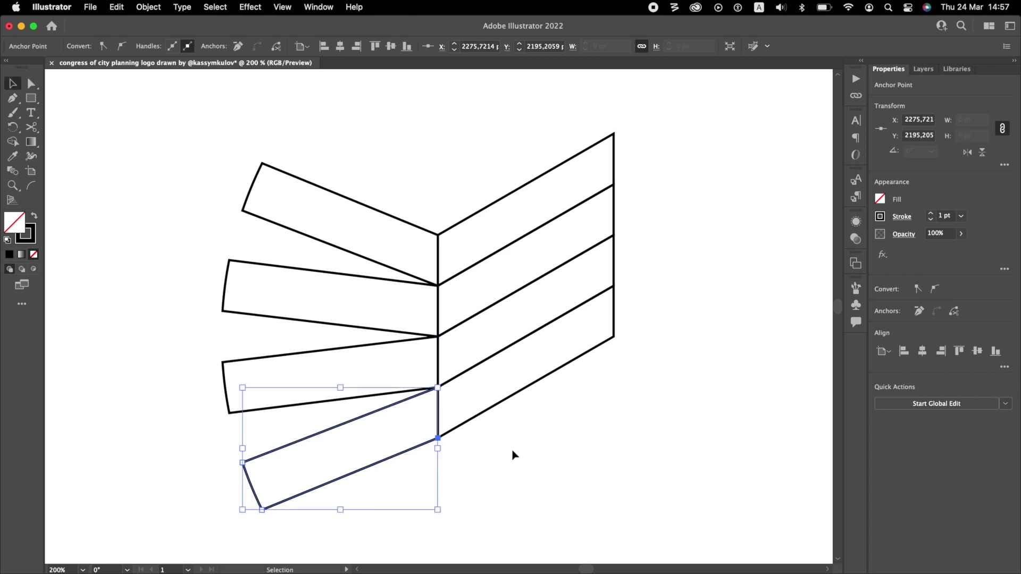
Place a copy of the four rays, without the slanted bands, to the left of the figure
left_click(512, 453)
left_click_drag(190, 141, 650, 473)
left_click(13, 142)
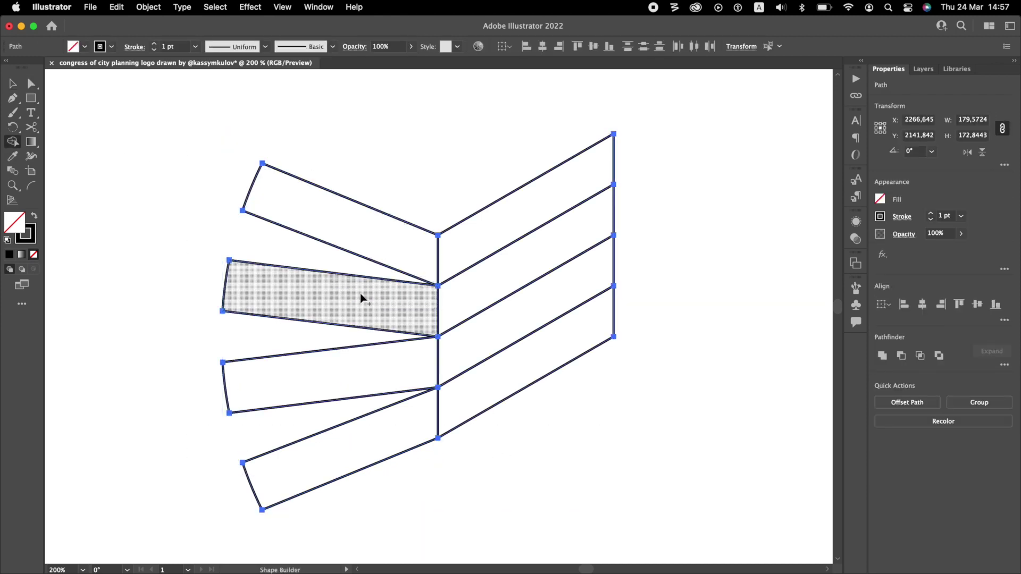
scroll(455, 288, "down", 2)
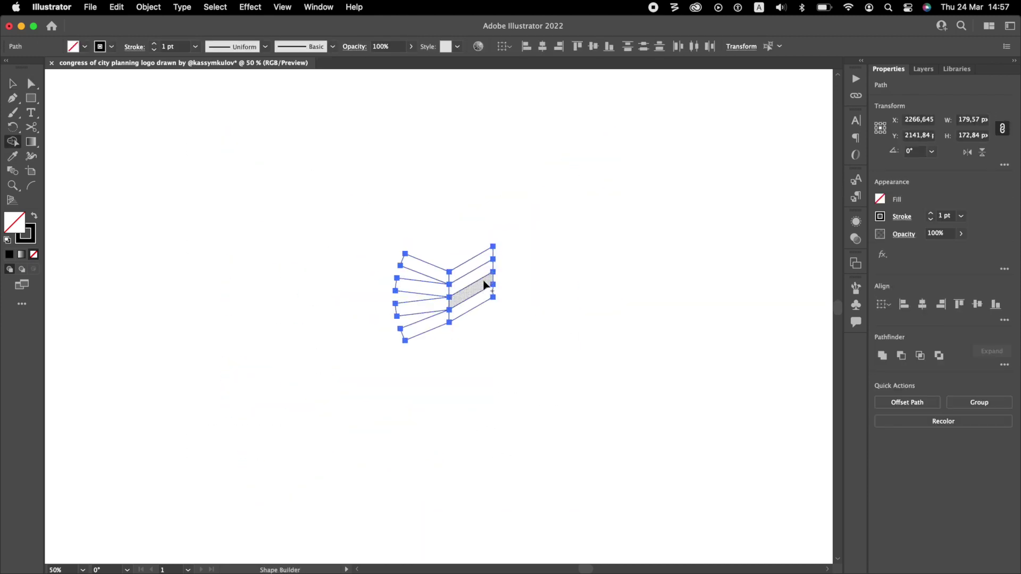
key("v")
left_click(519, 291)
left_click_drag(422, 299, 267, 298)
Merge each ray with its adjoining slanted band into one bent stripe using Shape Builder
left_click(435, 291)
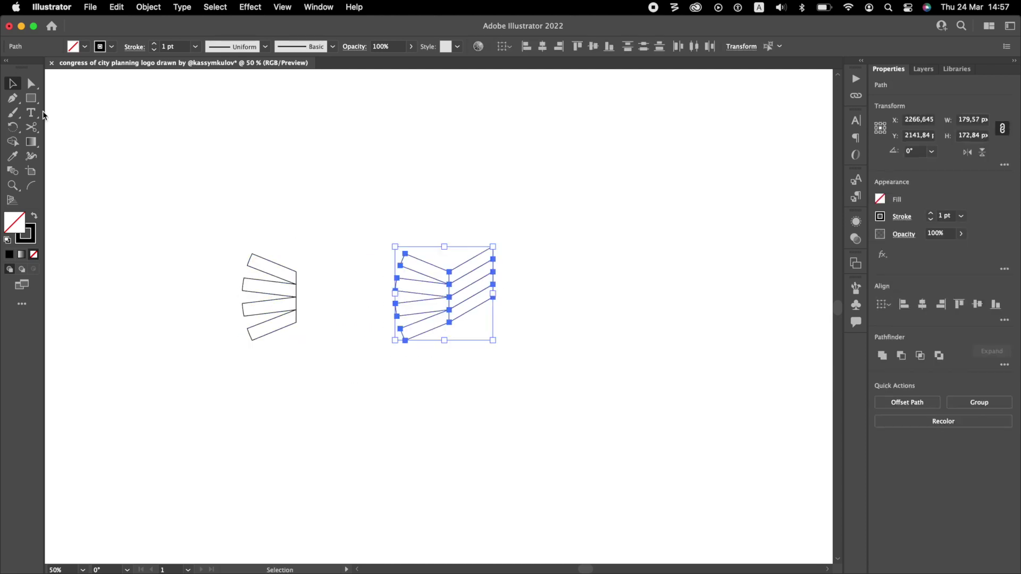
left_click(15, 143)
left_click_drag(450, 275, 461, 273)
left_click_drag(436, 289, 462, 285)
left_click_drag(436, 305, 465, 294)
left_click_drag(437, 320, 464, 309)
Give the four bent stripes a black fill and a white stroke
key("v")
left_click(459, 250)
left_click(436, 267)
left_click(34, 216)
left_click(112, 47)
left_click(29, 65)
Set the bent stripes' stroke weight to 4 pt
left_click(172, 46)
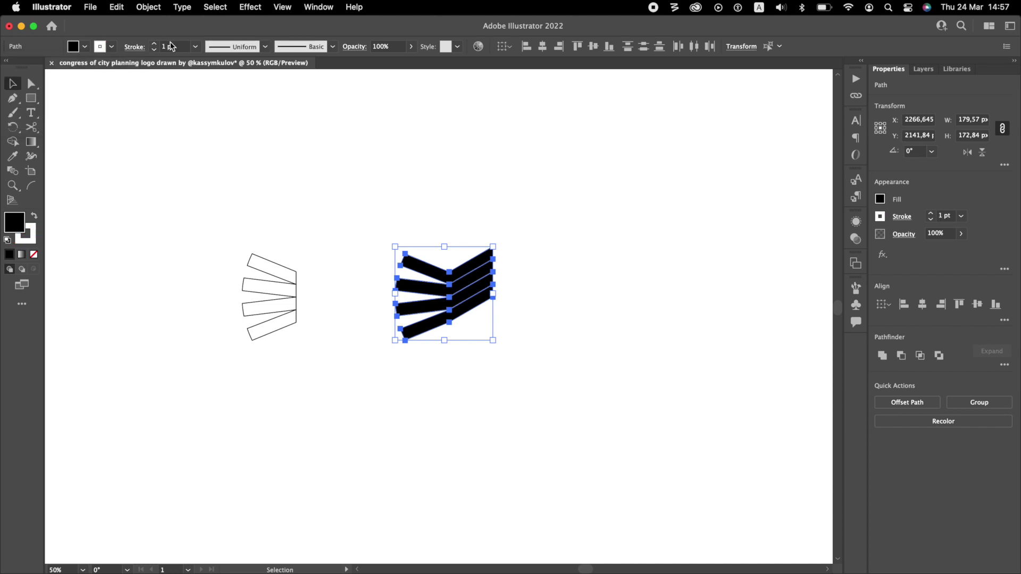
key("Up")
key("Up")
key("Up")
key("Up")
key("Down")
left_click(431, 222)
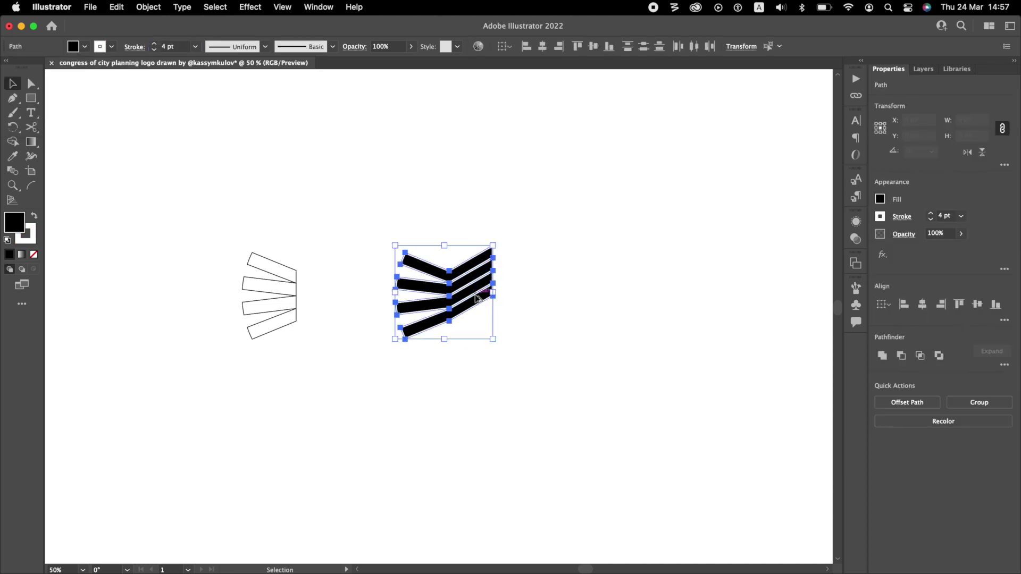
Add two copies of the striped arm rotated to 120° and 240° and fit the three arms together around the centre
left_click_drag(477, 298, 507, 377)
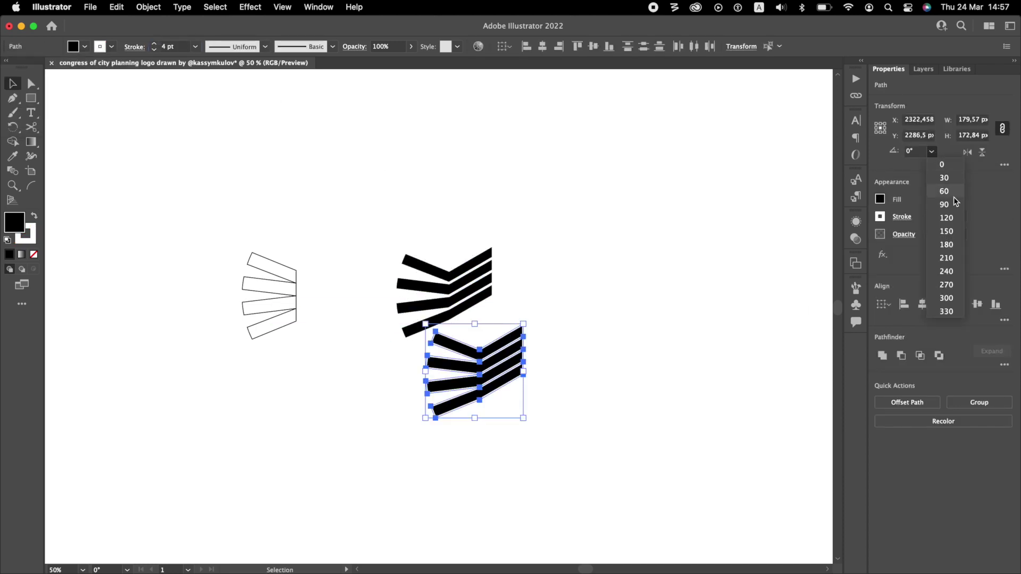
left_click(951, 220)
left_click_drag(453, 327, 598, 259)
left_click(933, 153)
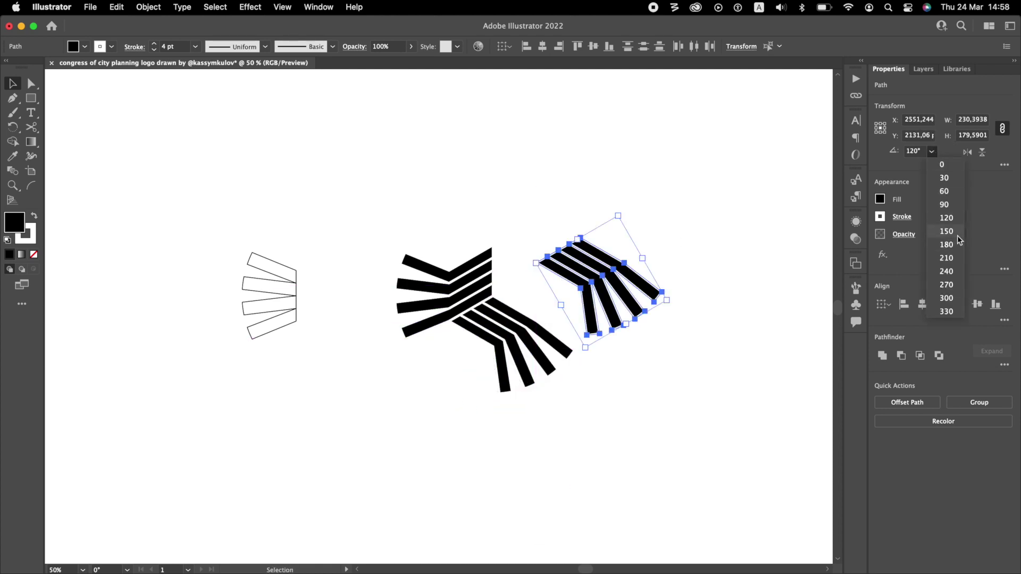
left_click(957, 272)
key("a")
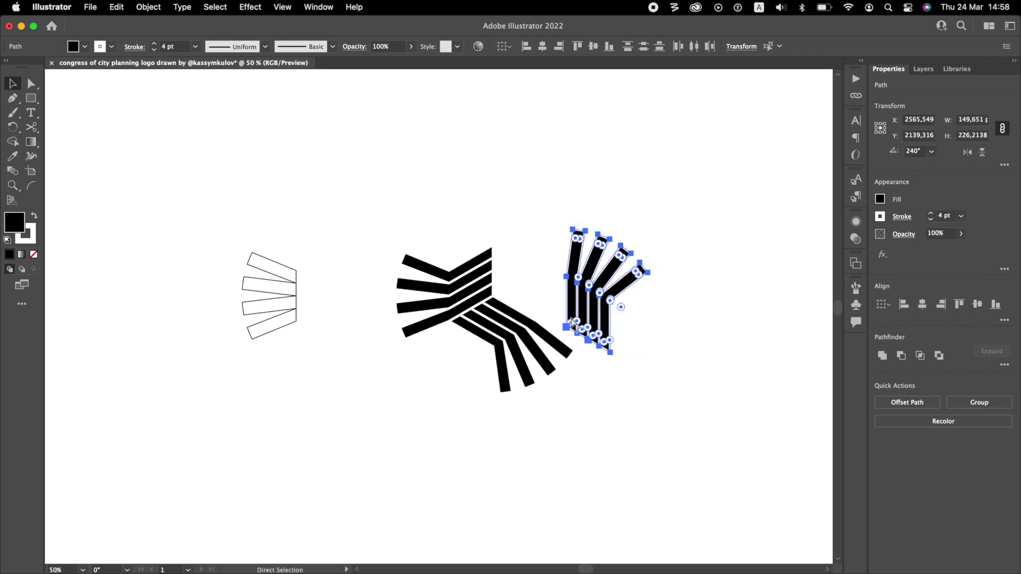
left_click_drag(568, 333, 495, 303)
left_click(655, 313)
key("super+equal")
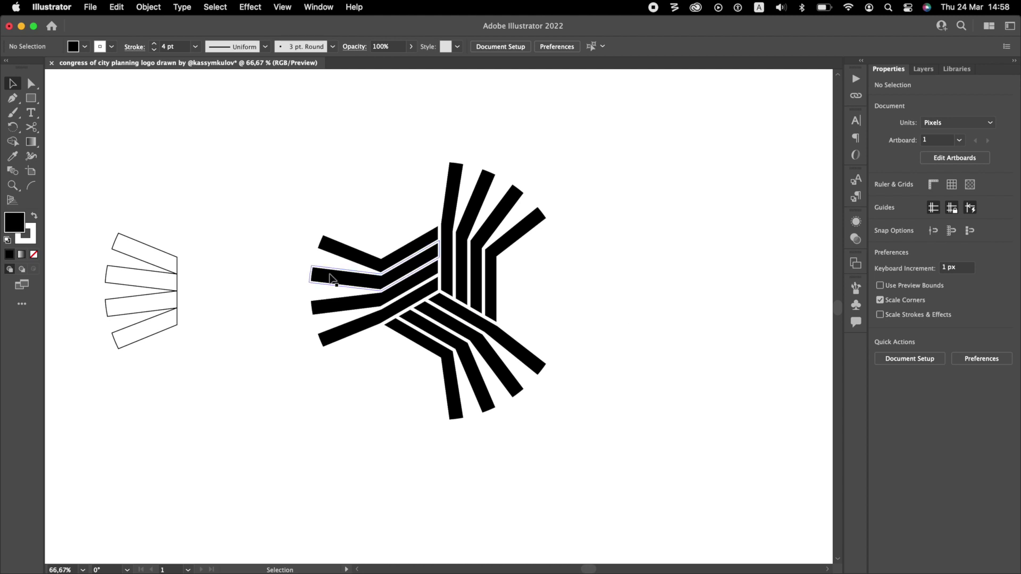
Apply the black fill and 4 pt white stroke of the striped arm to the four separate rays with the Eyedropper
left_click_drag(119, 213, 180, 371)
key("i")
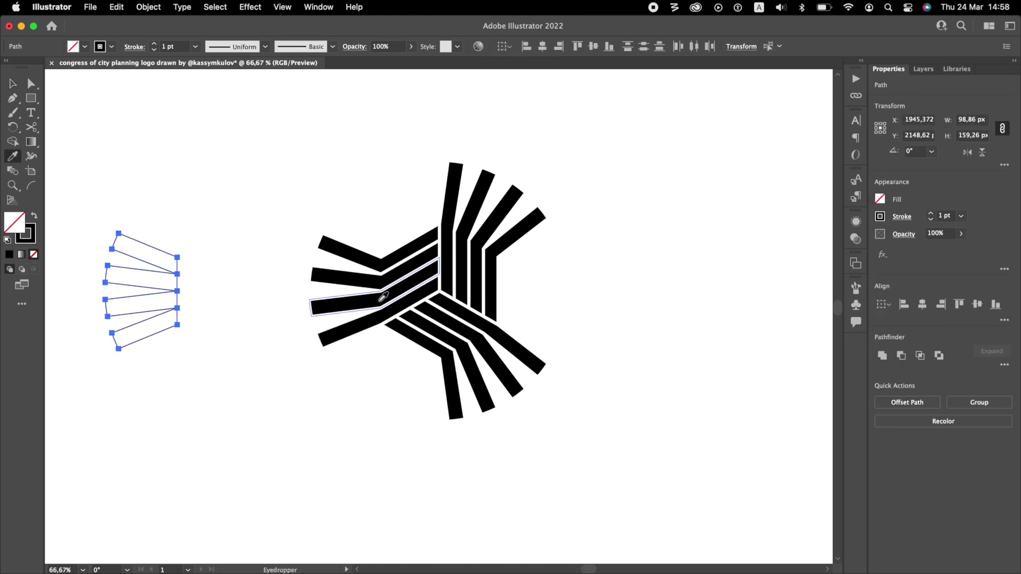
left_click(382, 297)
key("v")
Move the four separate rays below the left arm and rotate them 60°
left_click_drag(167, 266, 335, 394)
left_click(932, 152)
left_click(955, 191)
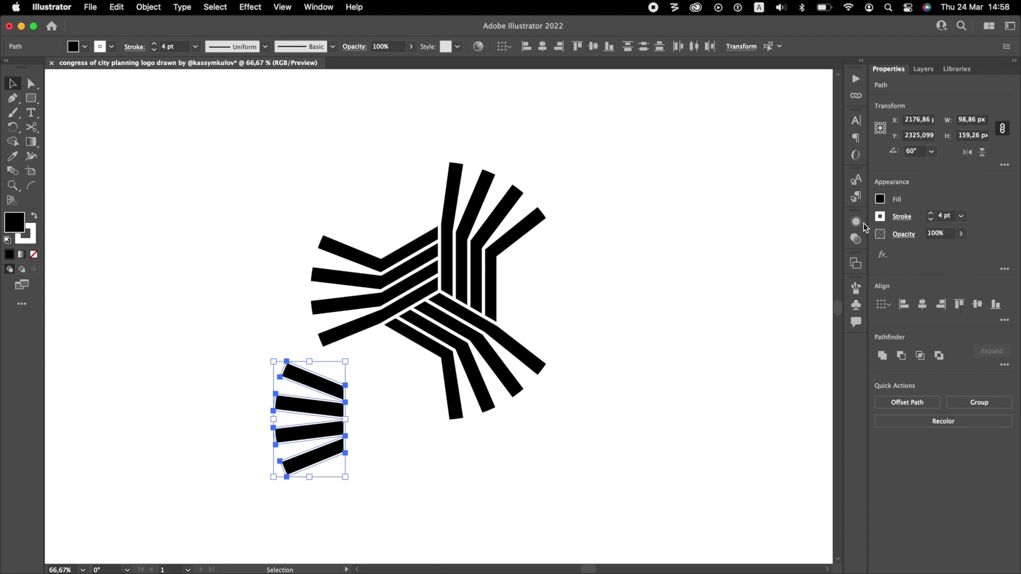
Fit one copy of the four rays rotated to 180° into the right gap and another rotated copy into the upper-left gap
left_click_drag(301, 375, 571, 280)
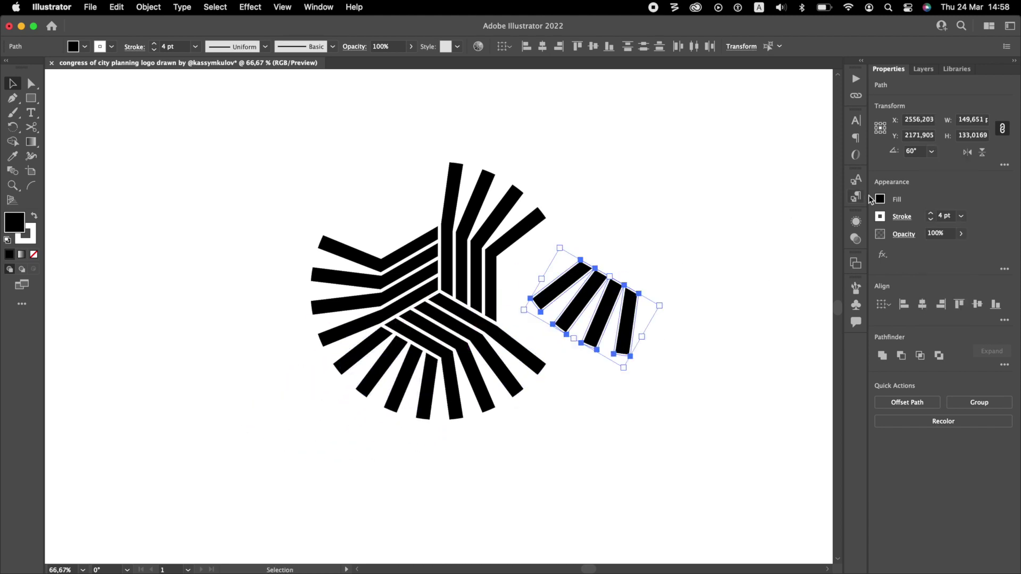
left_click(952, 245)
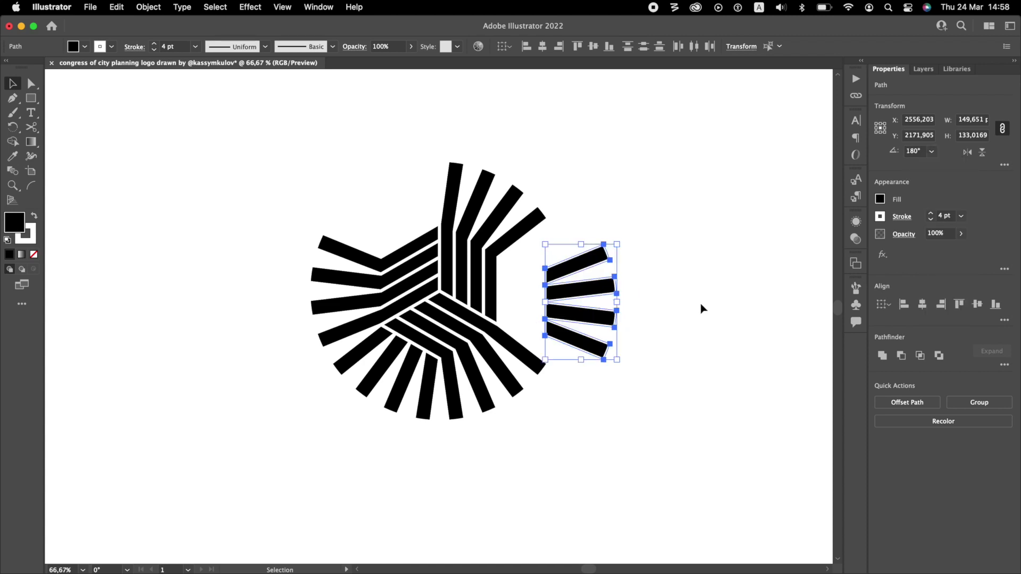
key("a")
left_click_drag(548, 270, 362, 151)
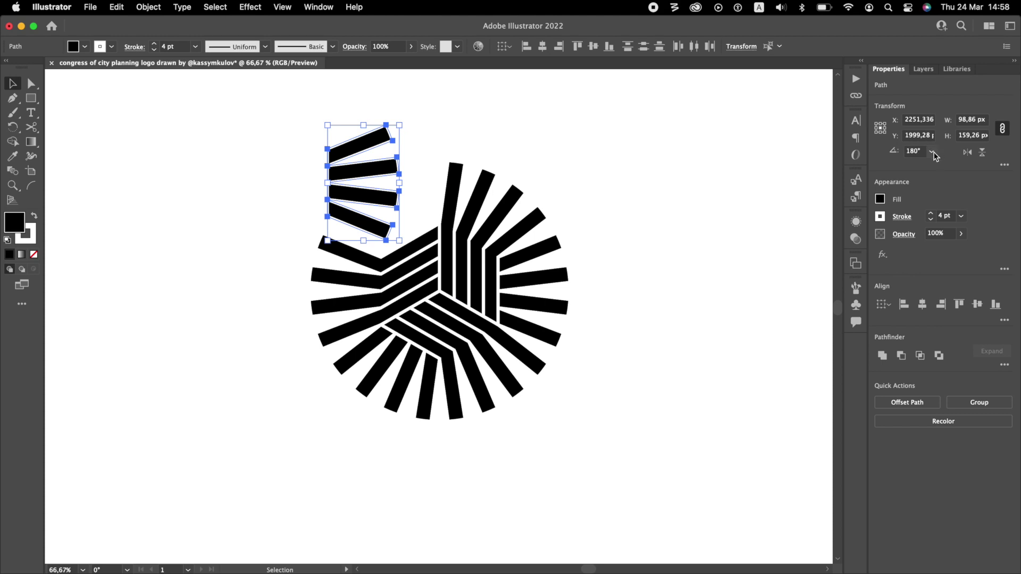
left_click(948, 298)
Change the whole logo to no fill with a black 4 pt stroke
key("a")
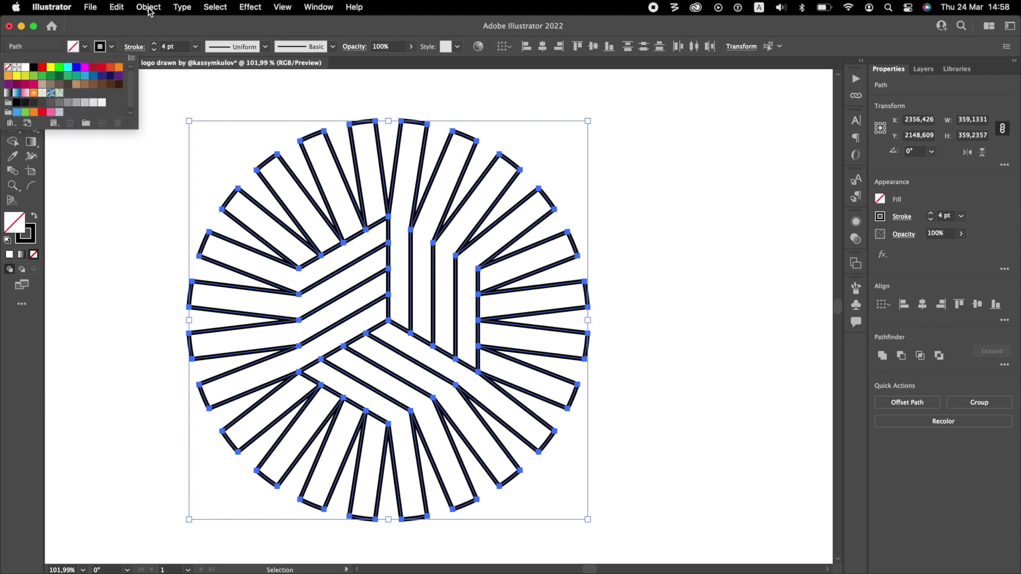
left_click(149, 7)
left_click(78, 123)
left_click(185, 110)
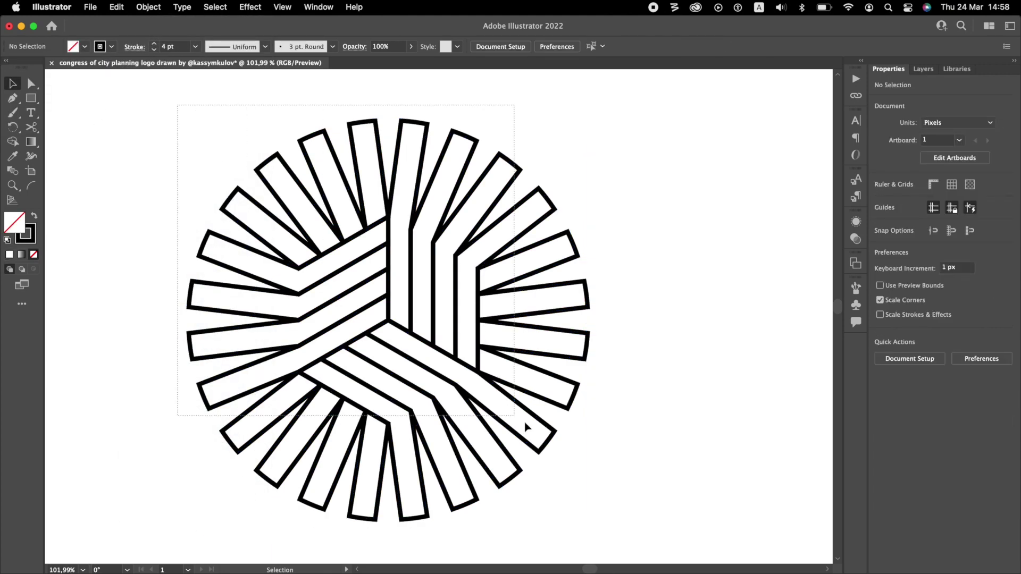
Outline the strokes of all the logo's paths and unite the resulting outlines with Pathfinder
left_click_drag(659, 514, 224, 129)
left_click(141, 8)
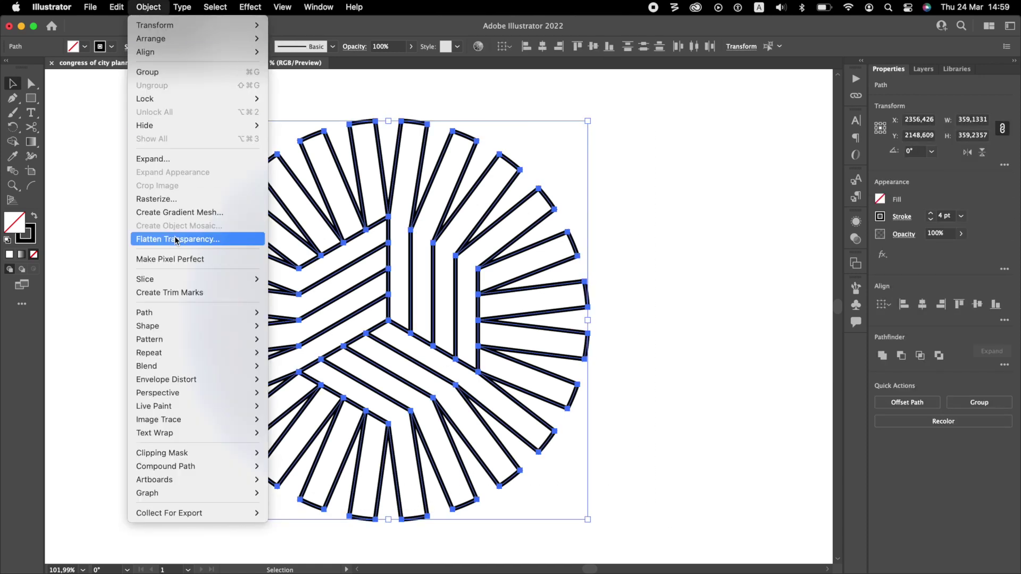
mouse_move(181, 315)
left_click(299, 346)
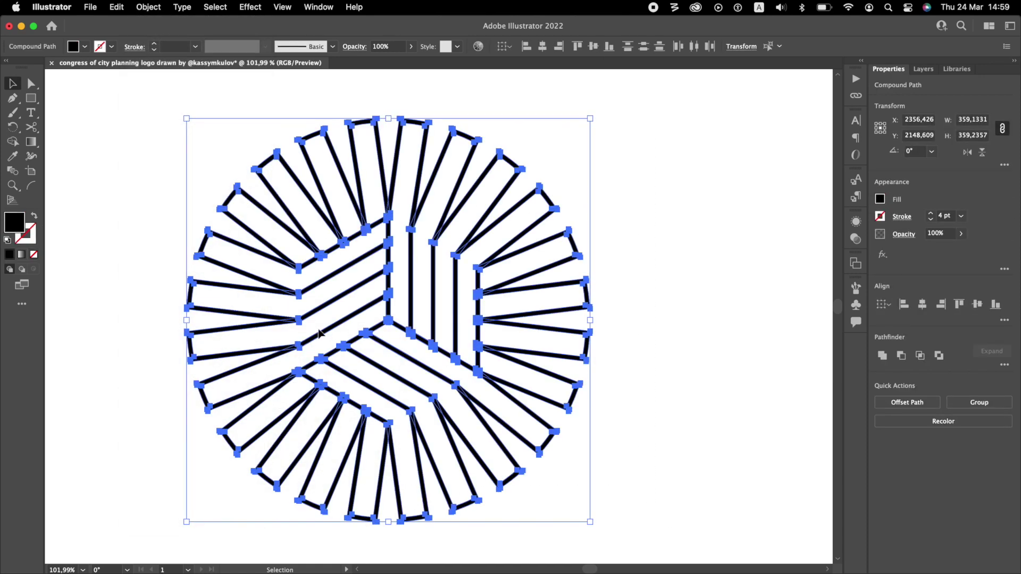
left_click(882, 356)
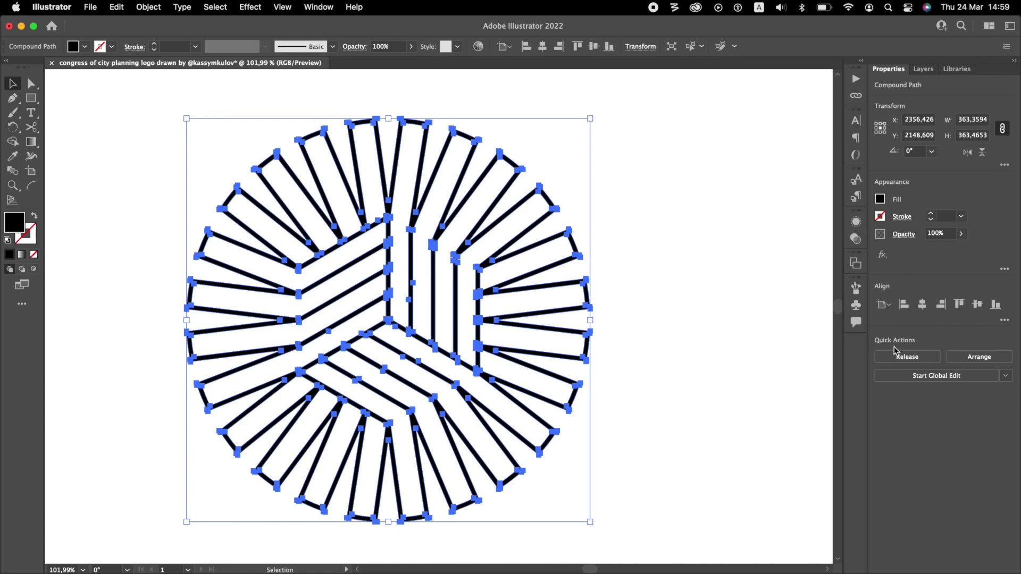
Release the united compound path and delete the solid black silhouette that covers the stripes
left_click(903, 360)
left_click(576, 232)
left_click(576, 238)
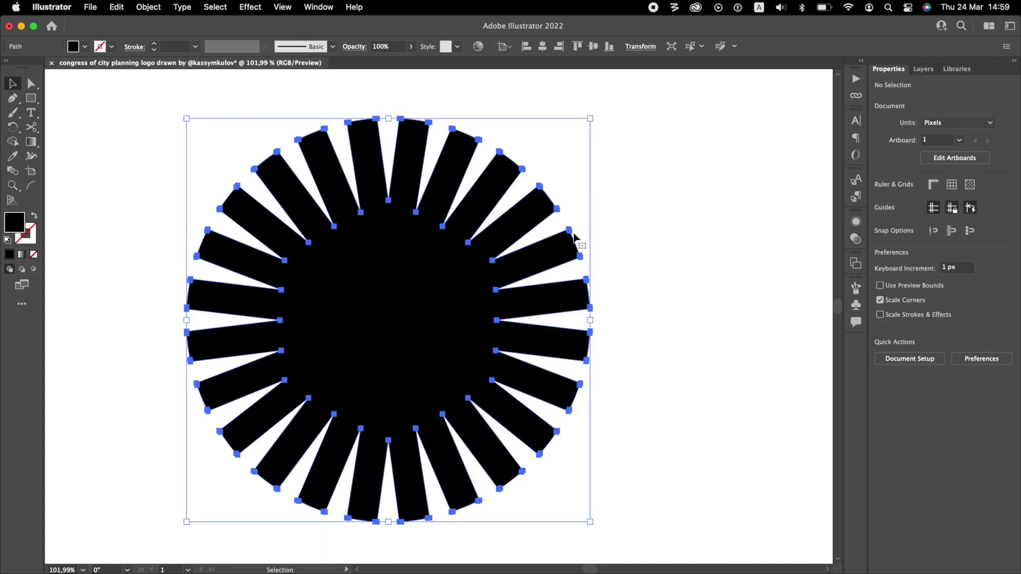
key("Delete")
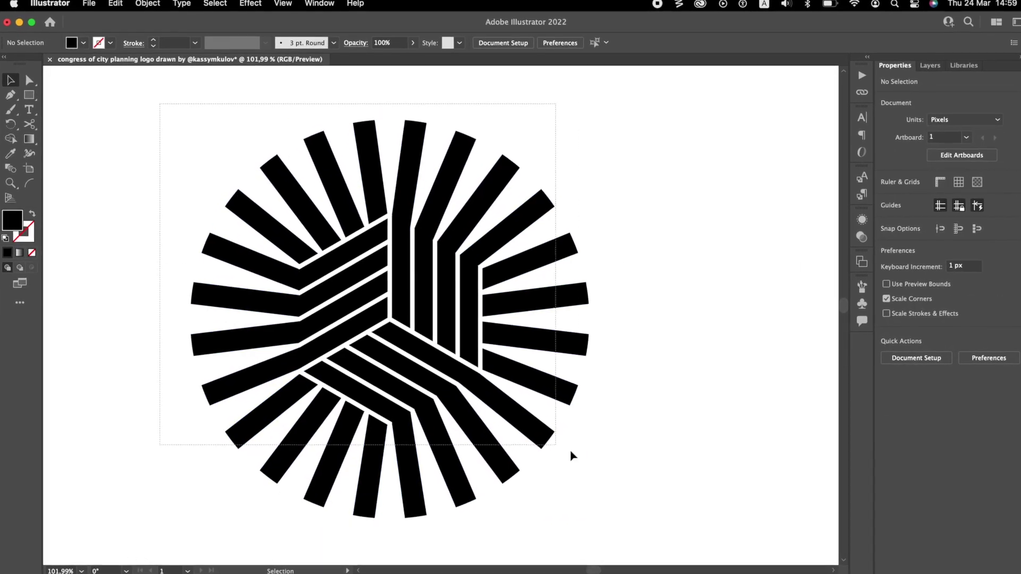
left_click(569, 396)
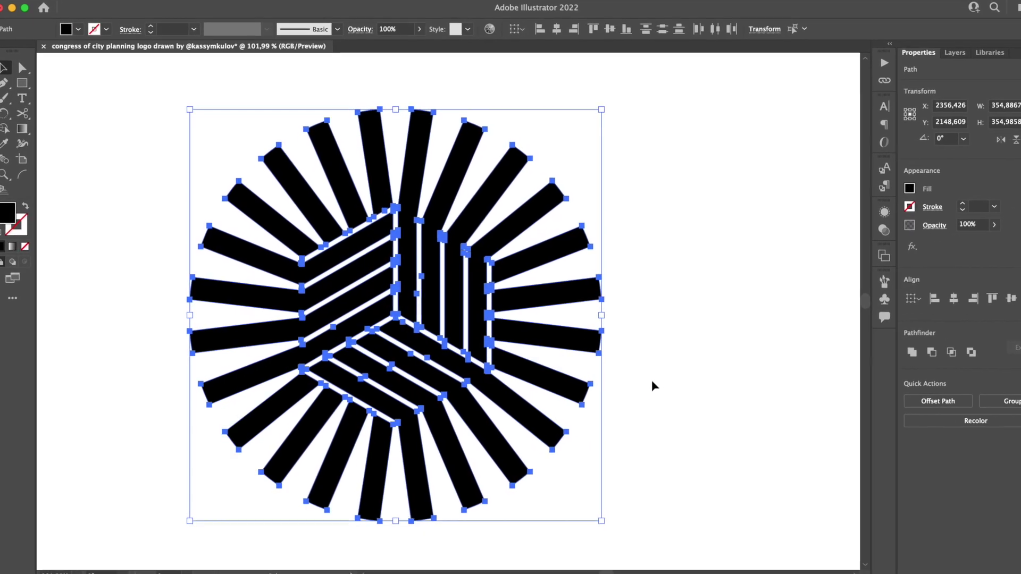
left_click(672, 382)
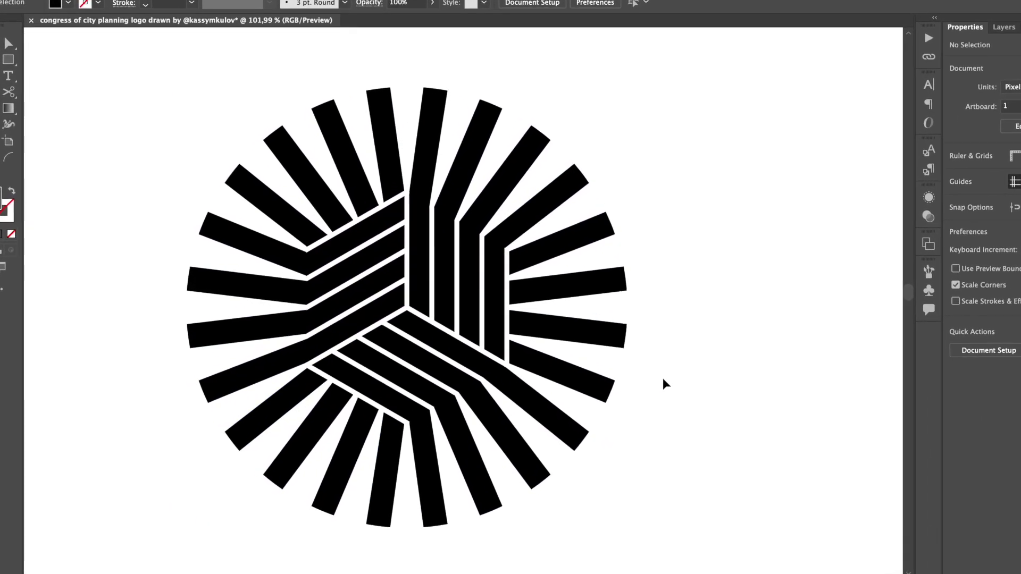